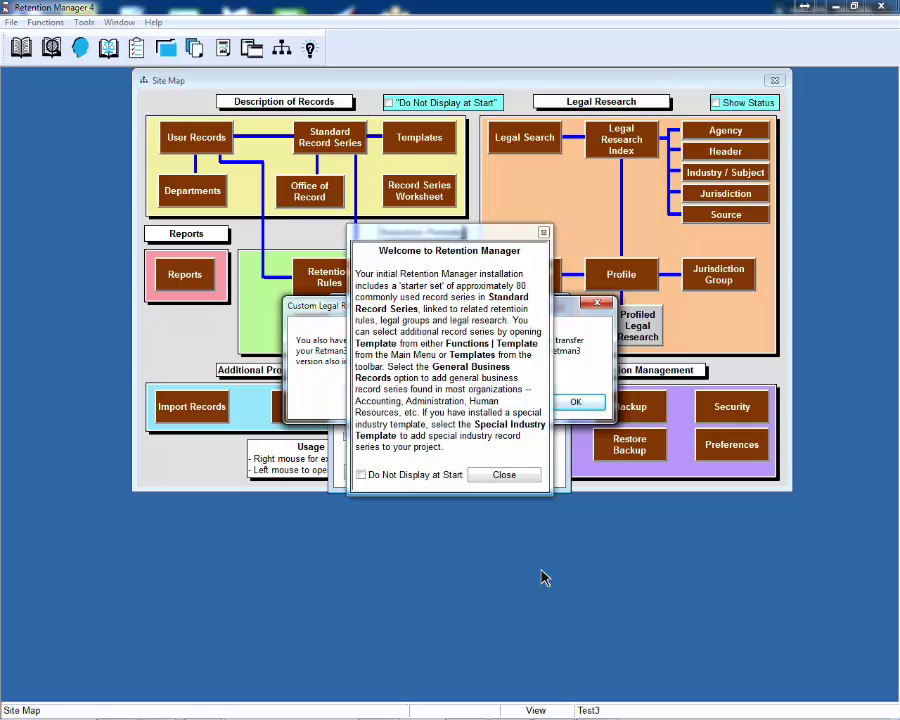
Tick Do Not Display at Start on the Welcome message and close it
left_click(362, 476)
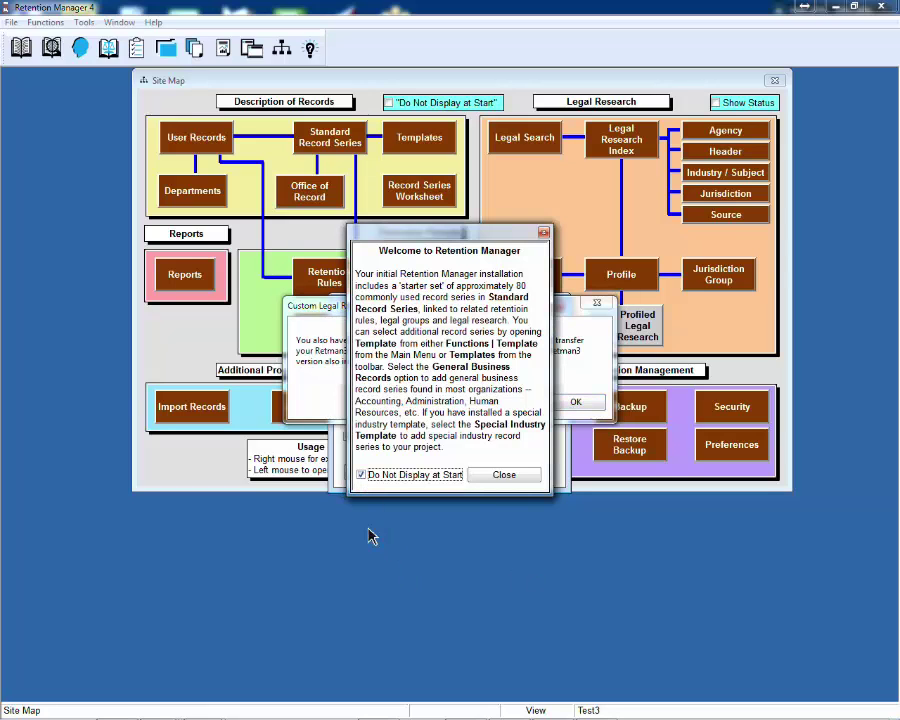
left_click(503, 476)
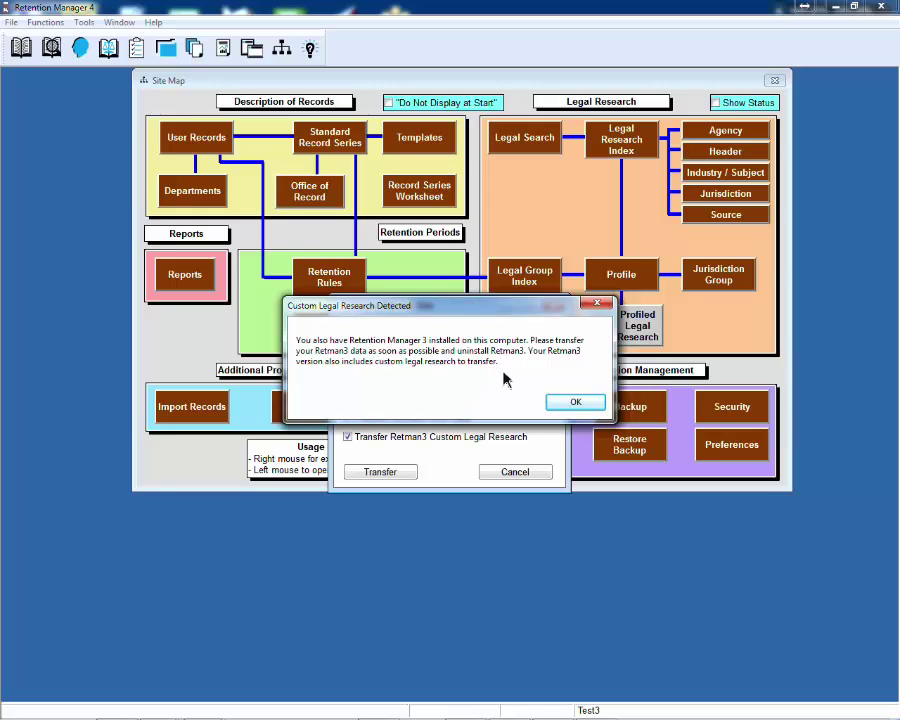
Acknowledge the Custom Legal Research Detected notice and cancel the Transfer Retman3 Data dialog
left_click(575, 403)
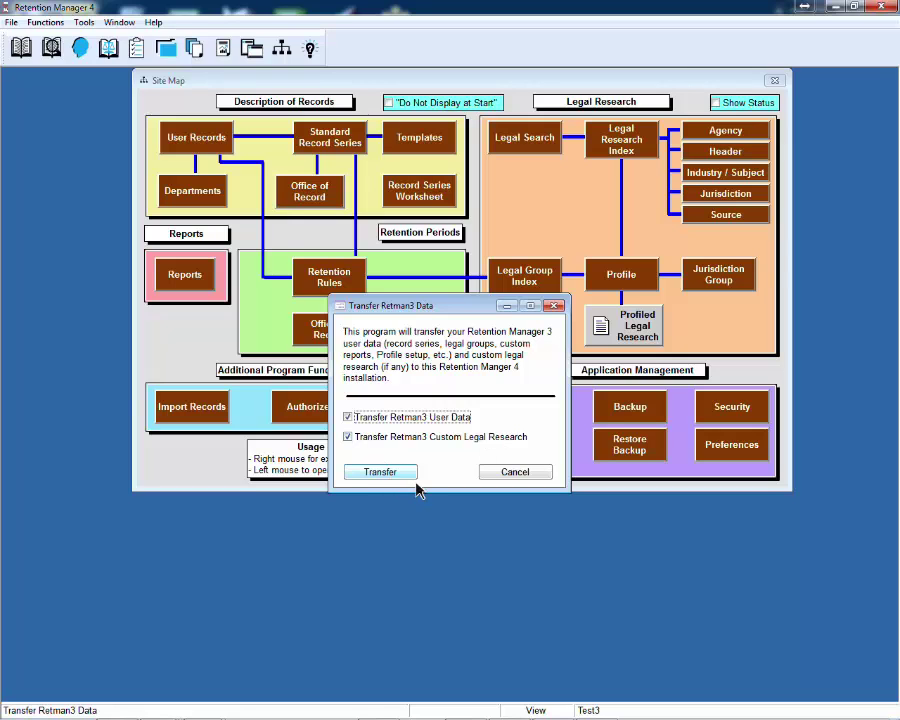
left_click(516, 474)
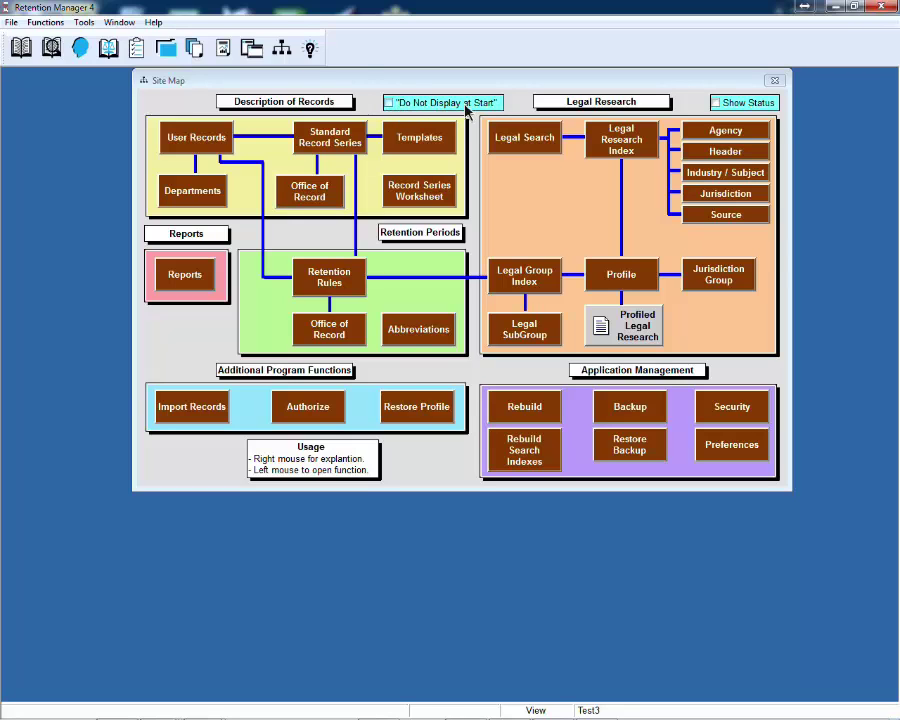
Turn off the Site Map at start and view the Standard Record Series explanation
left_click(391, 108)
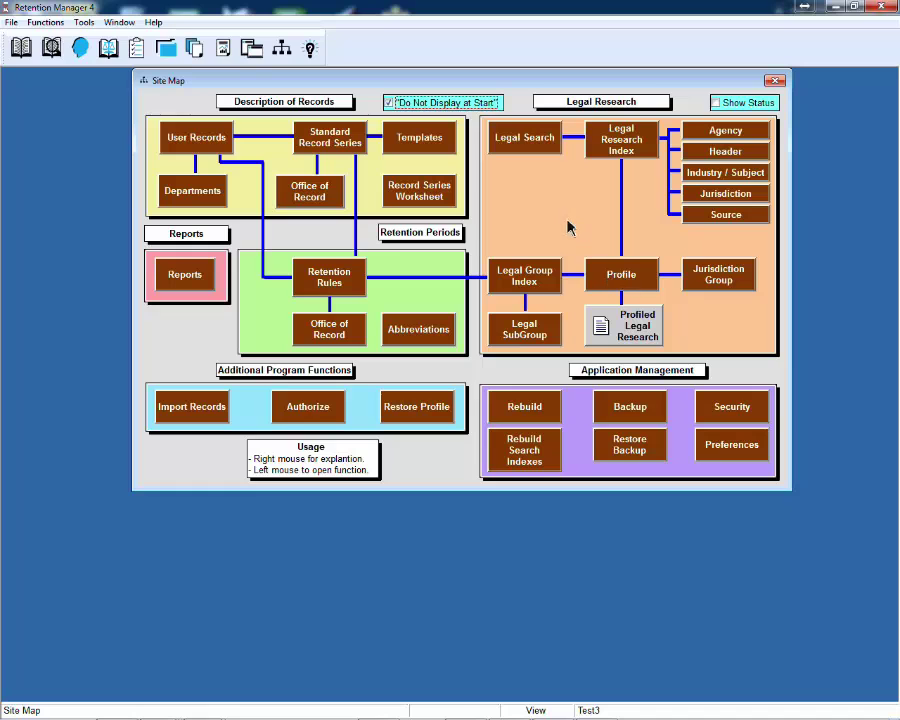
right_click(336, 143)
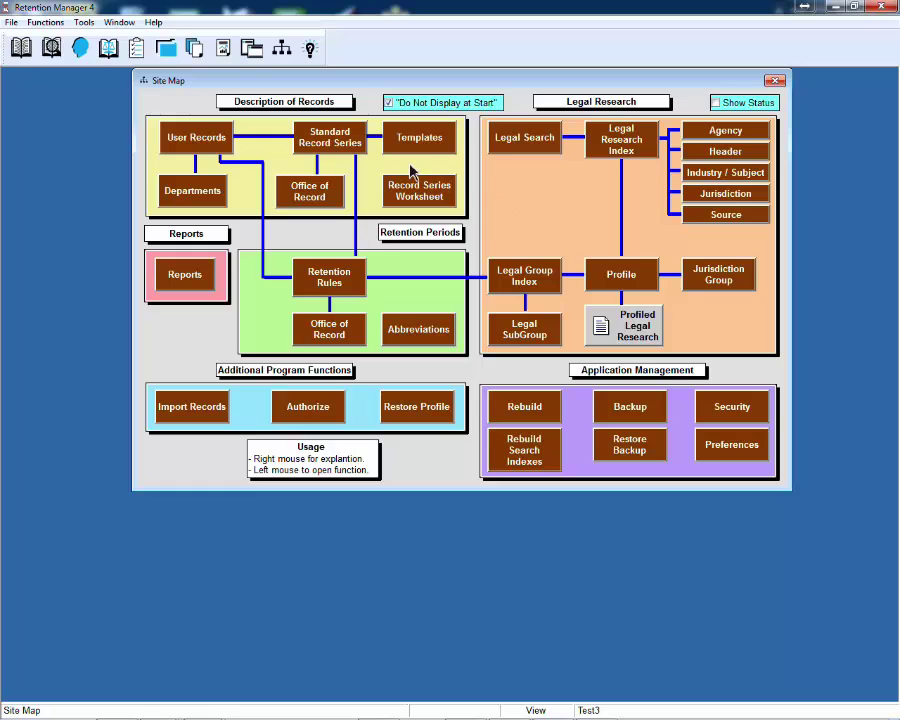
Open Standard Record Series, set its hint to Don't display until I select Hint, and close both windows
left_click(338, 143)
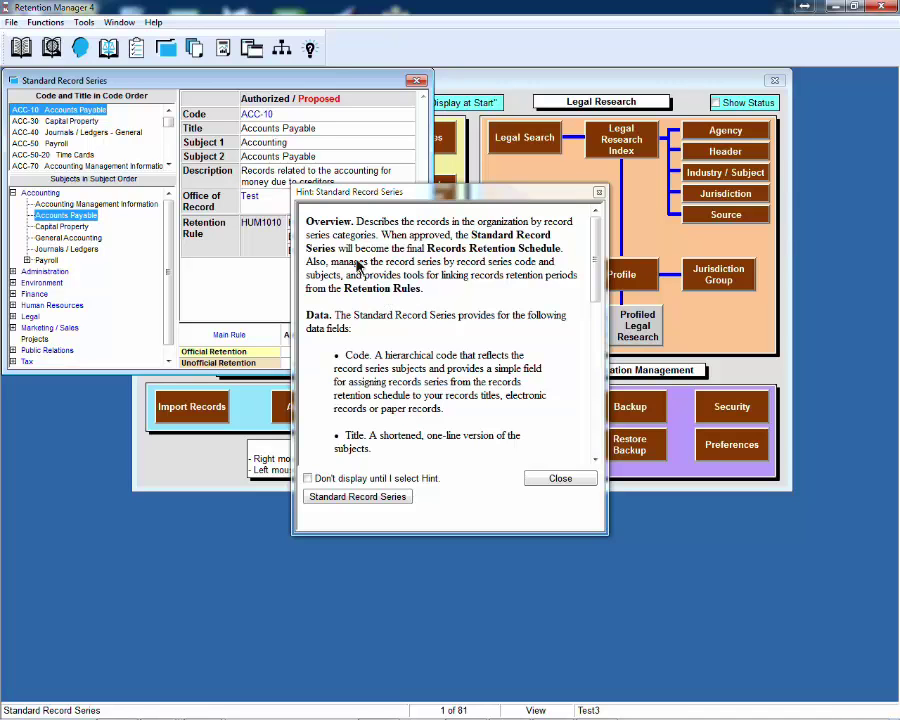
scroll(598, 446, "down", 10)
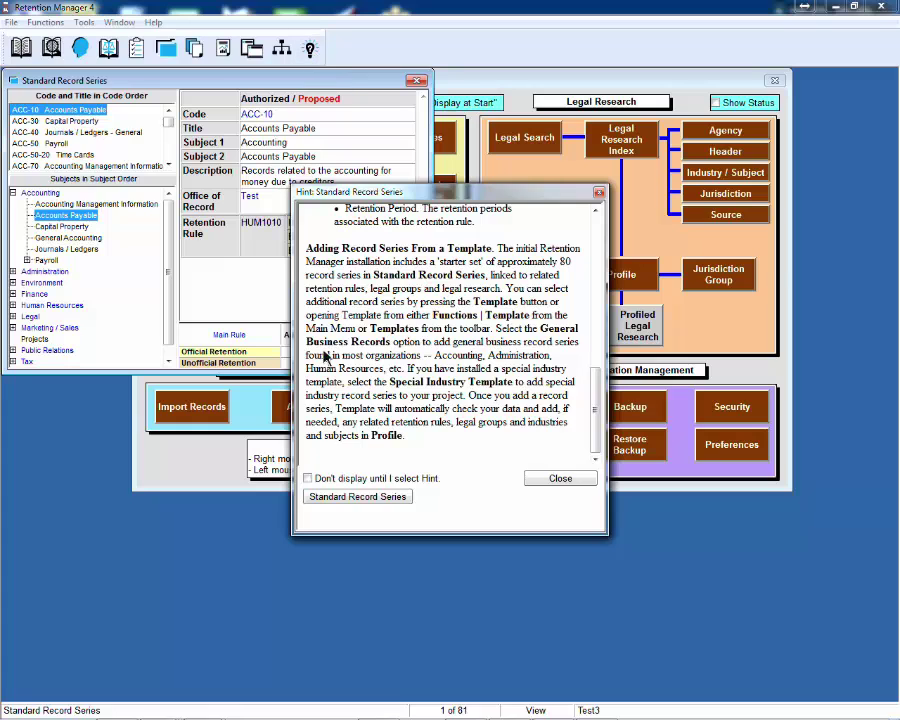
left_click(309, 479)
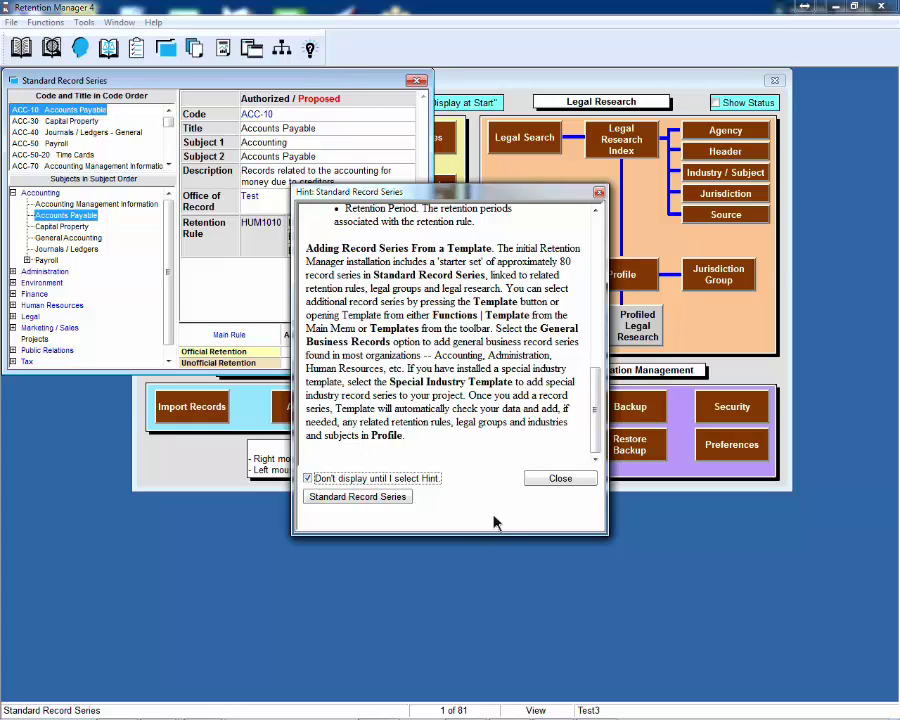
left_click(553, 480)
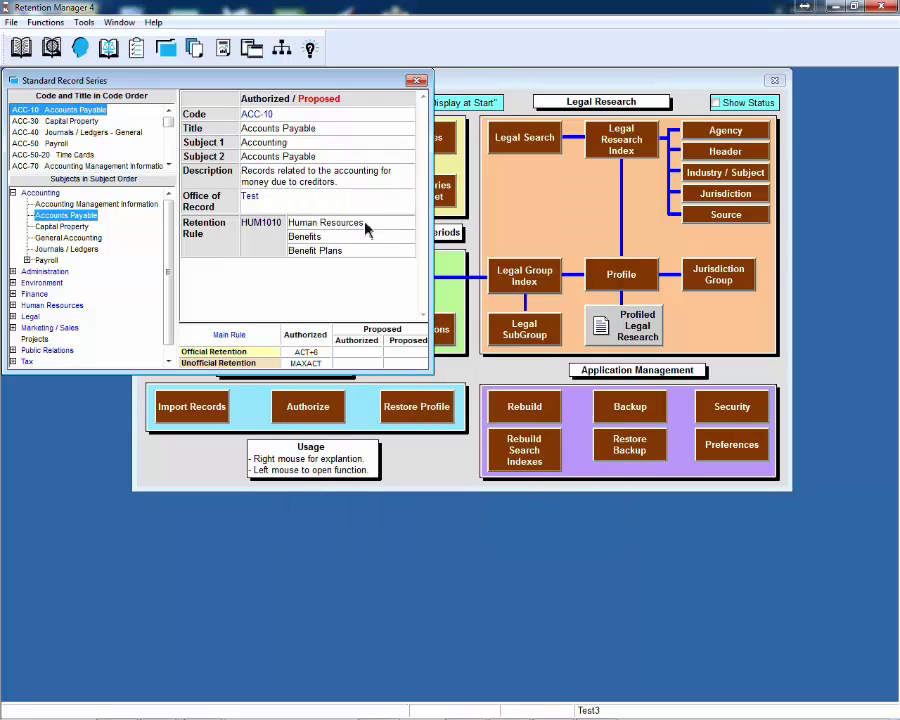
left_click(419, 83)
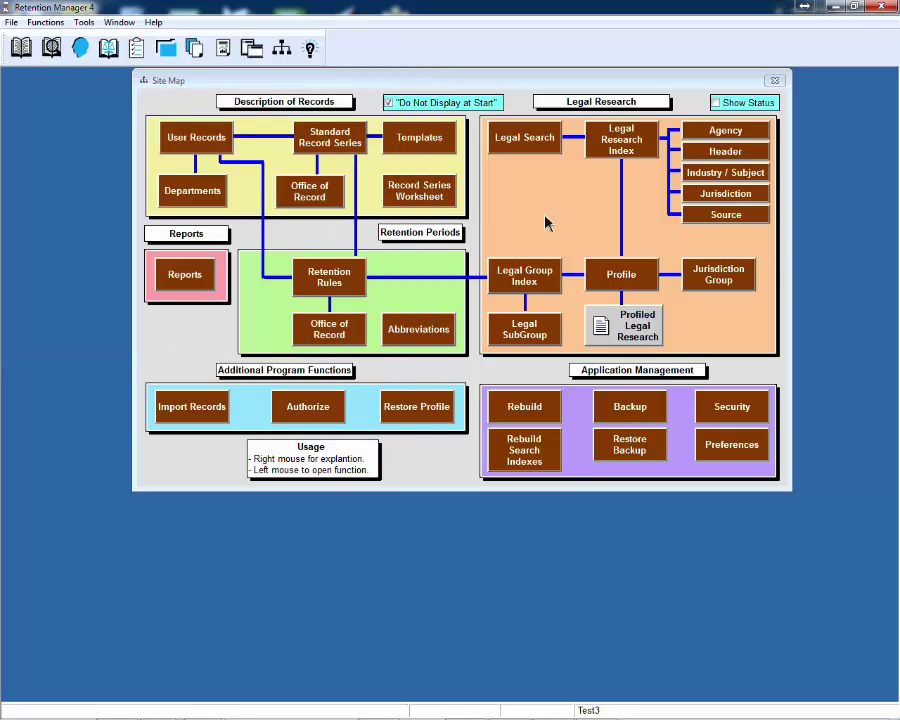
Close the Site Map window
left_click(775, 81)
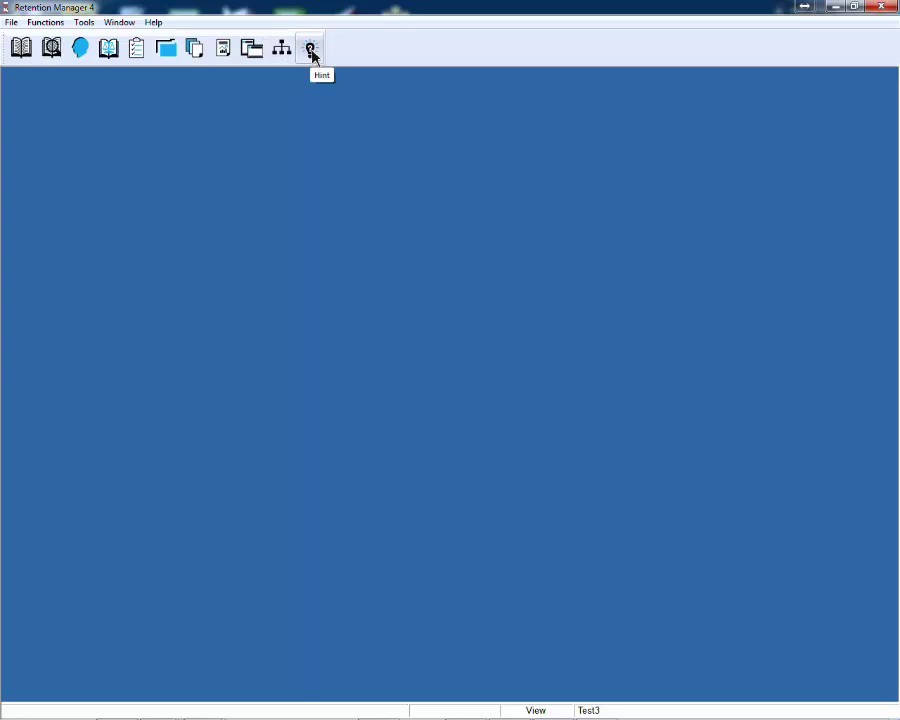
Open the Manufacturing special industry template's 40 master record series from the Template dialog
left_click(252, 50)
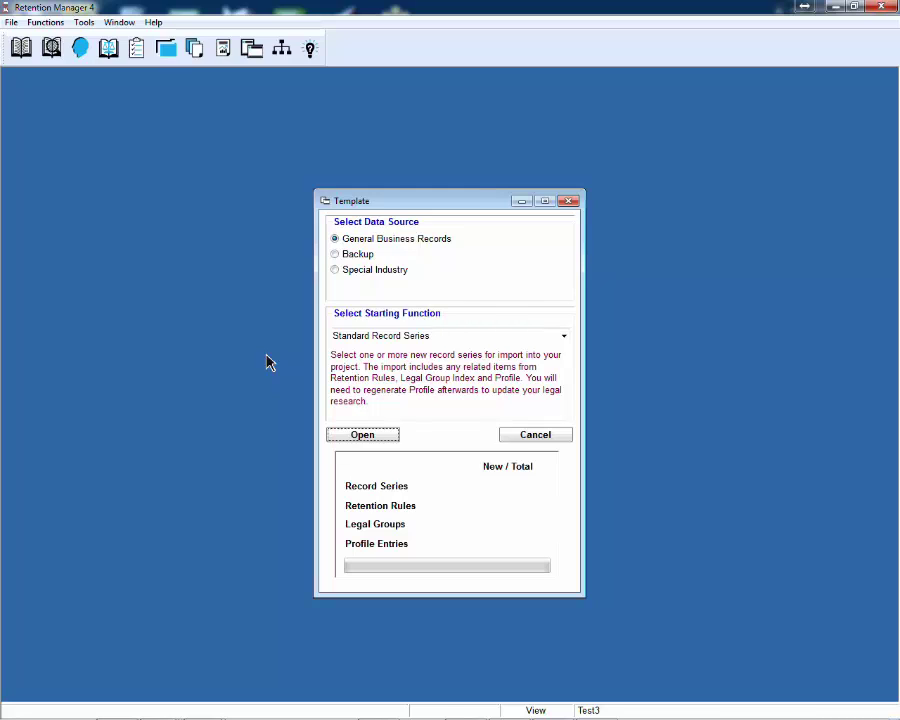
left_click(337, 272)
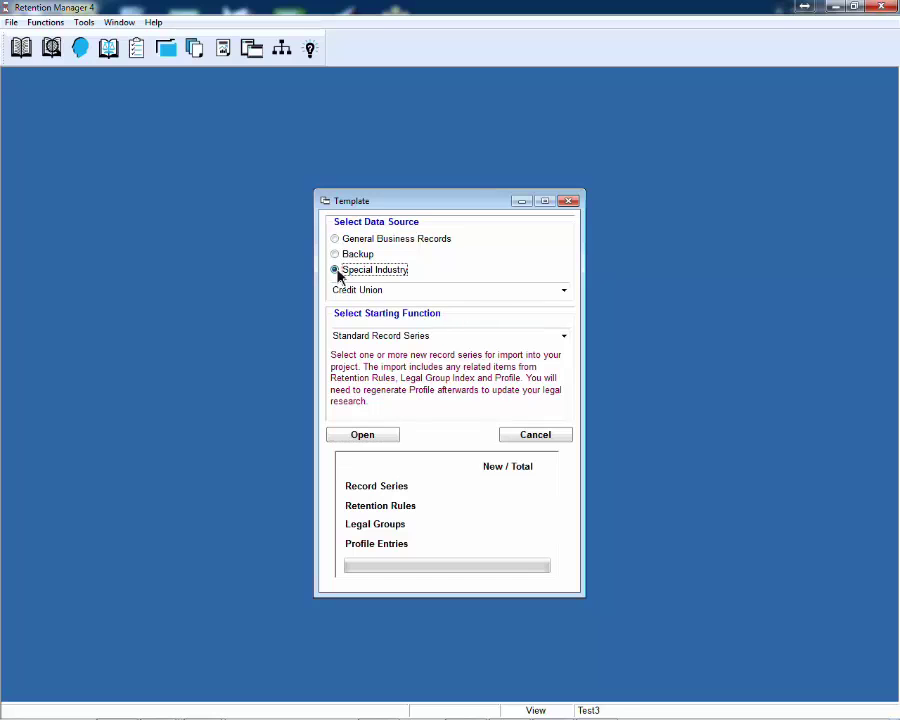
left_click(564, 290)
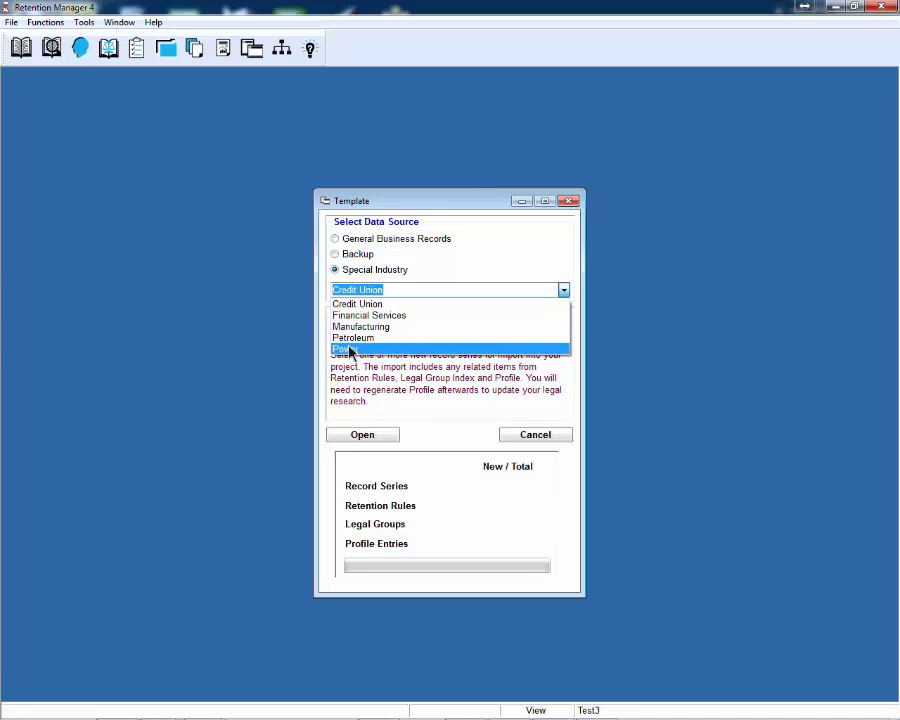
left_click(505, 249)
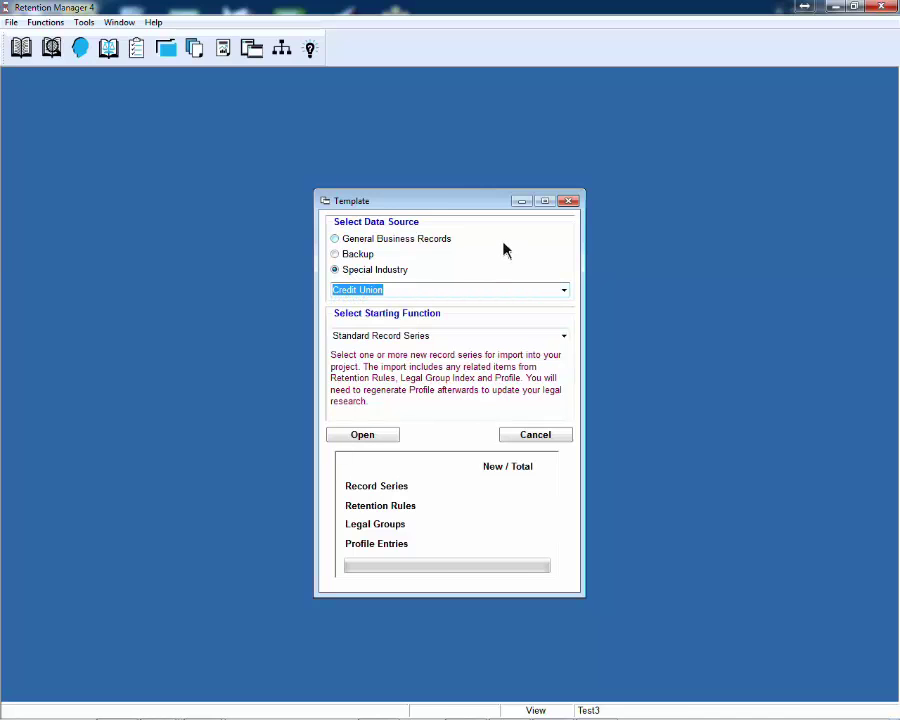
left_click(564, 290)
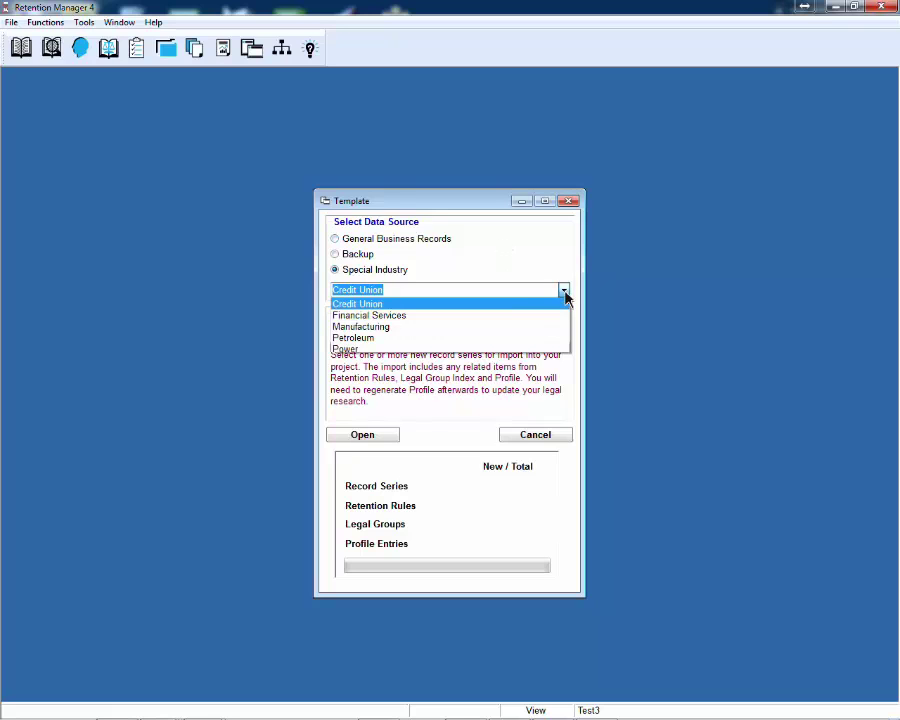
left_click(380, 329)
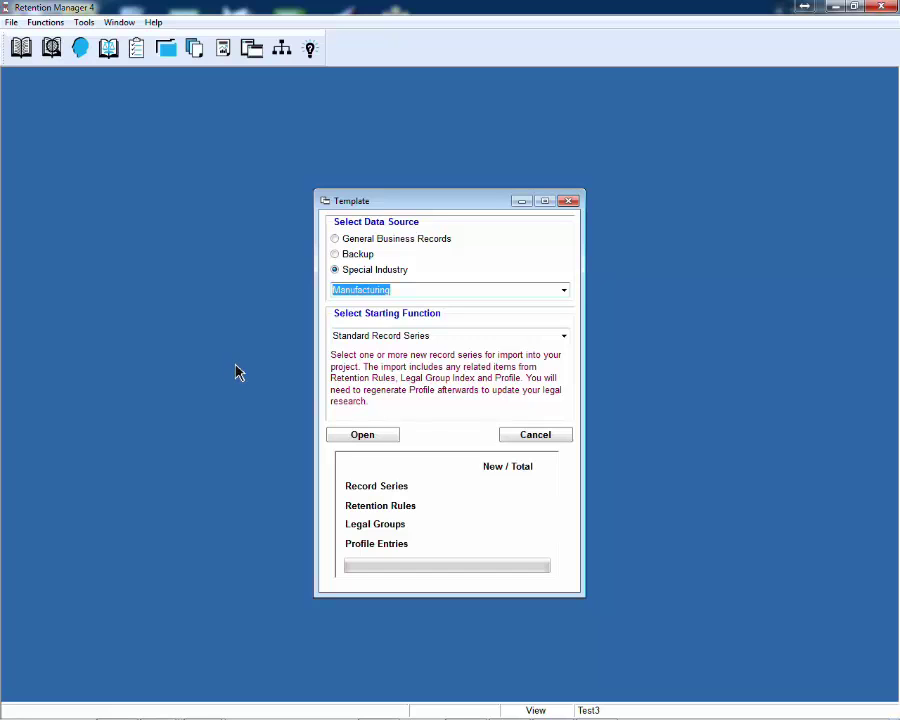
left_click(350, 436)
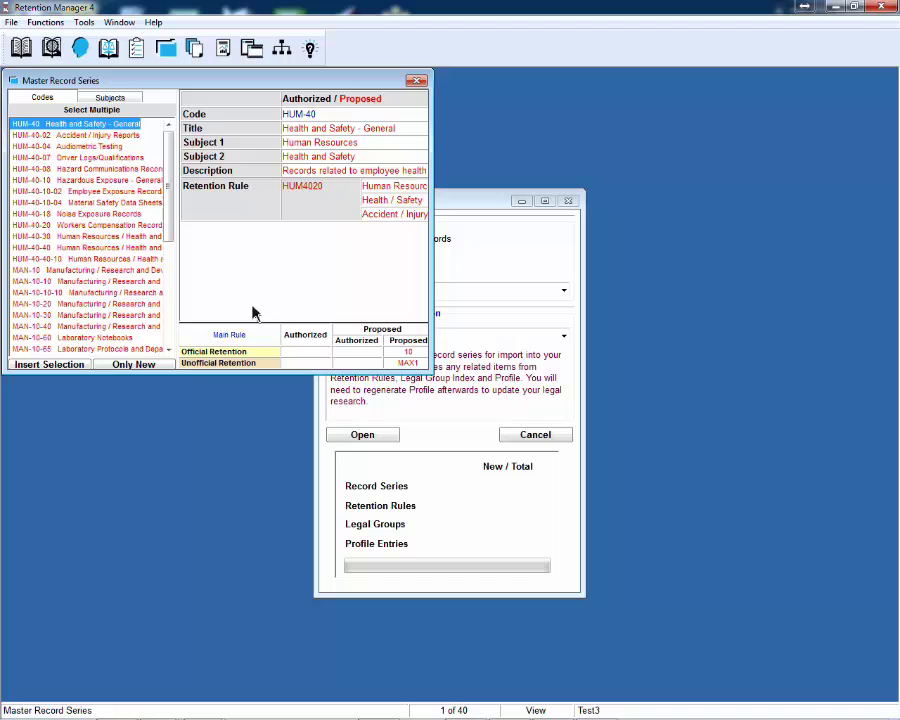
Select the Manufacturing Production, Construction, Maintenance and Request subjects and insert their record series
left_click(112, 99)
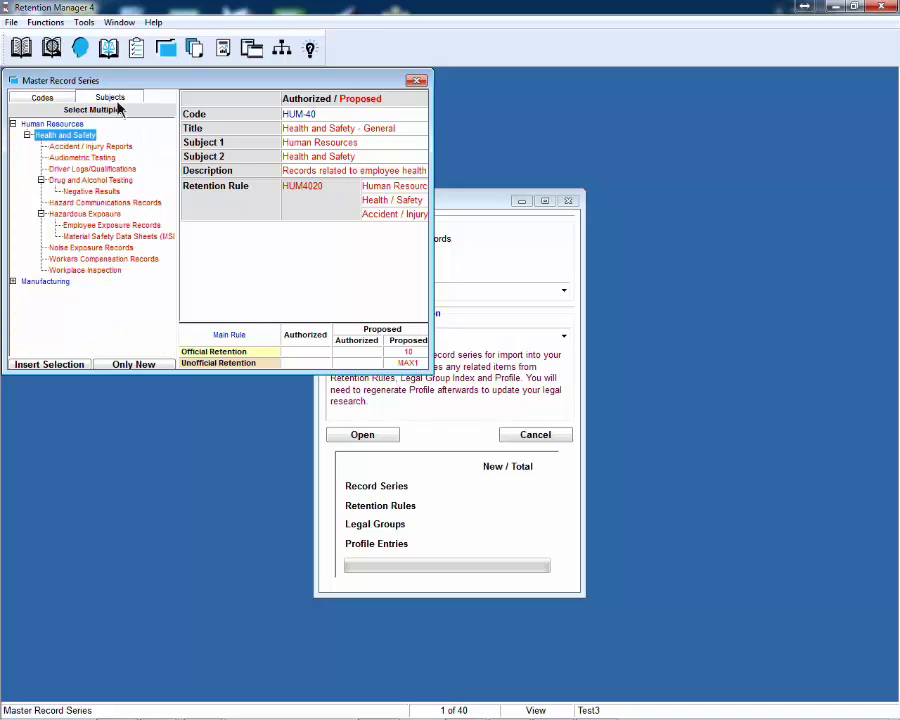
left_click(13, 281)
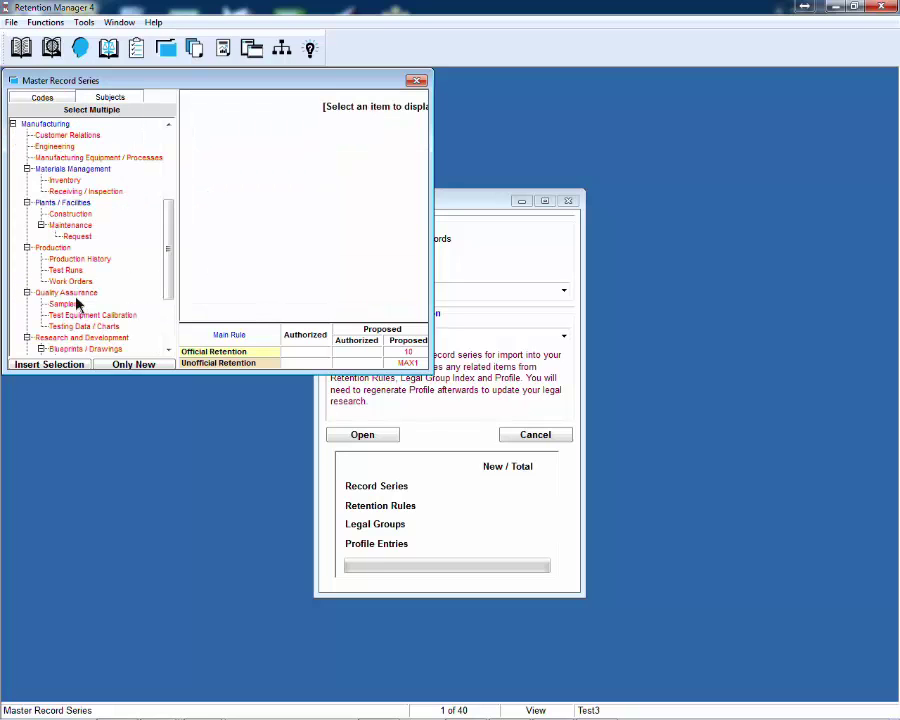
left_click(169, 146)
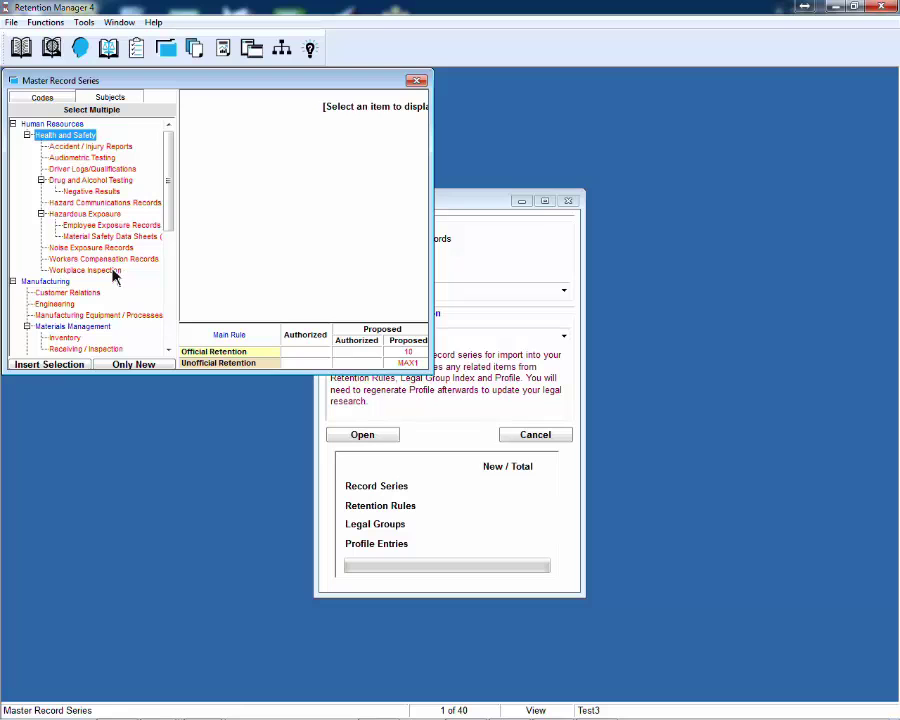
left_click(168, 350)
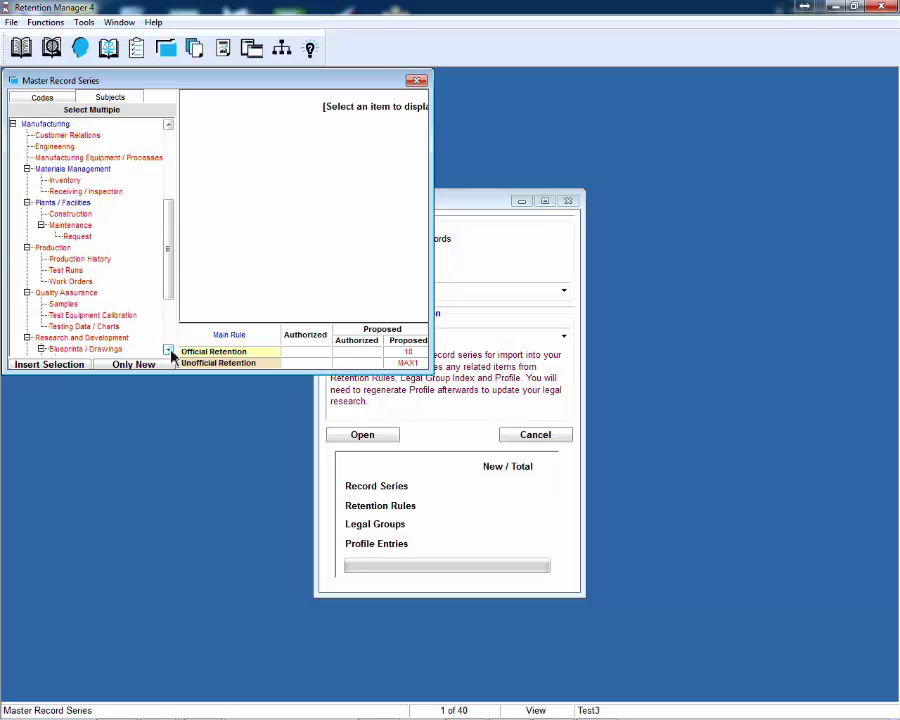
left_click(168, 350)
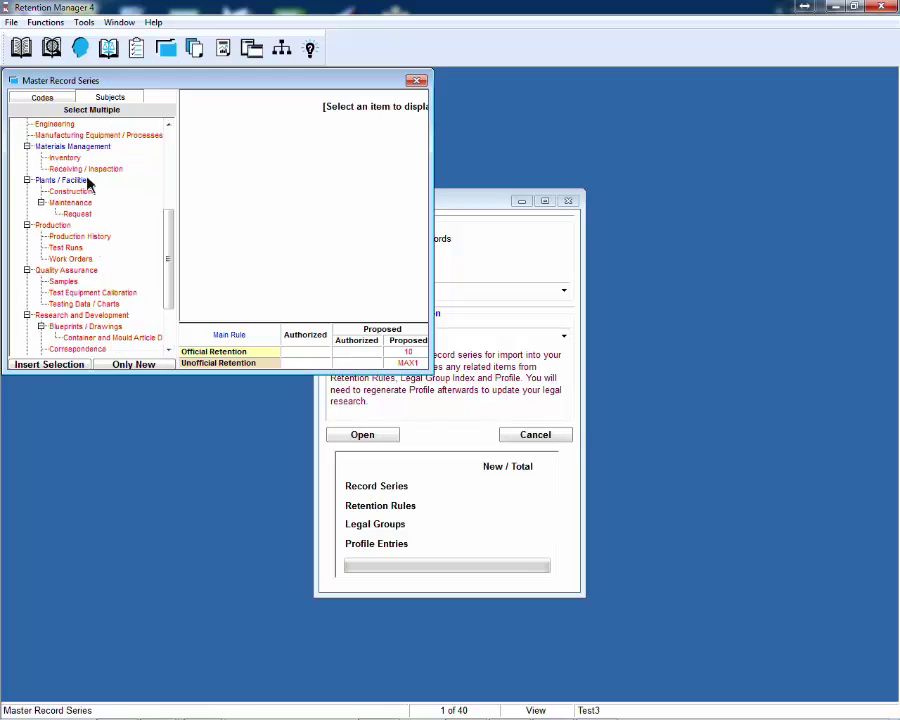
left_click(169, 128)
left_click(169, 128)
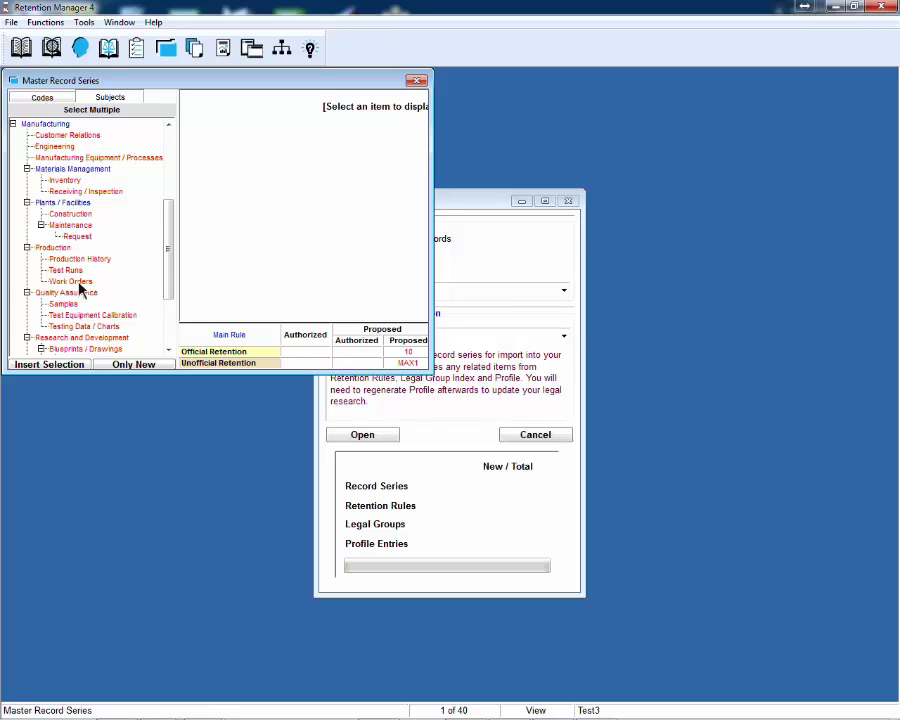
left_click(62, 249)
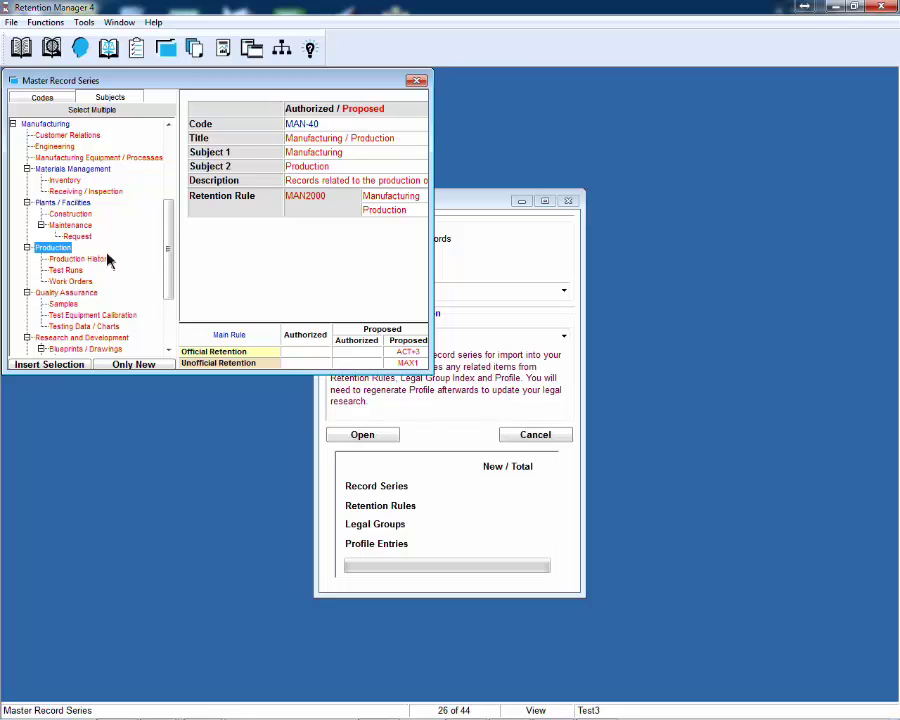
left_click(70, 214, "ctrl")
left_click(72, 225, "ctrl")
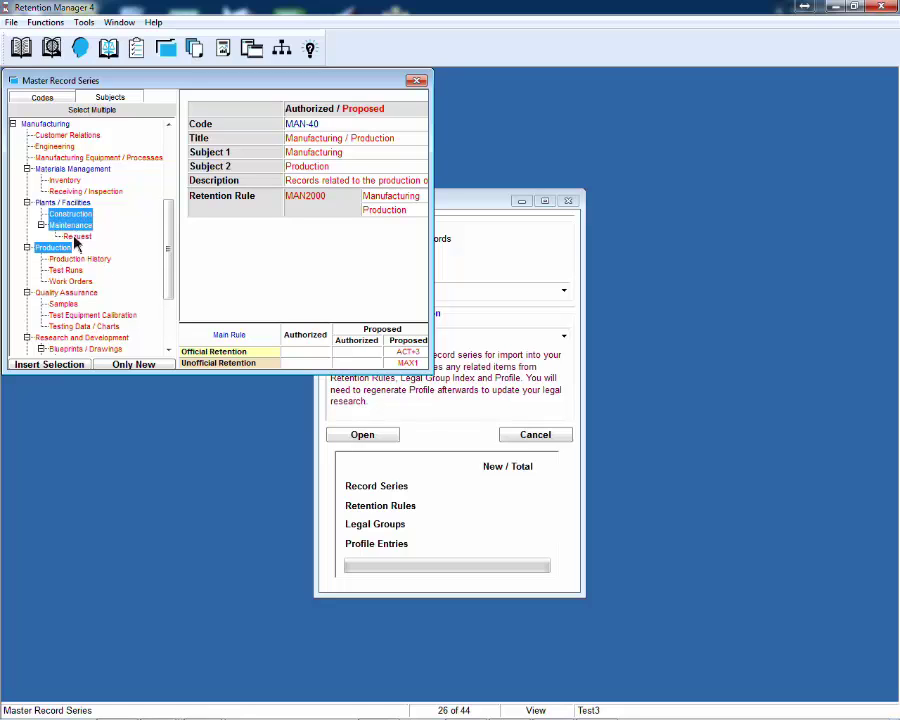
left_click(77, 237, "ctrl")
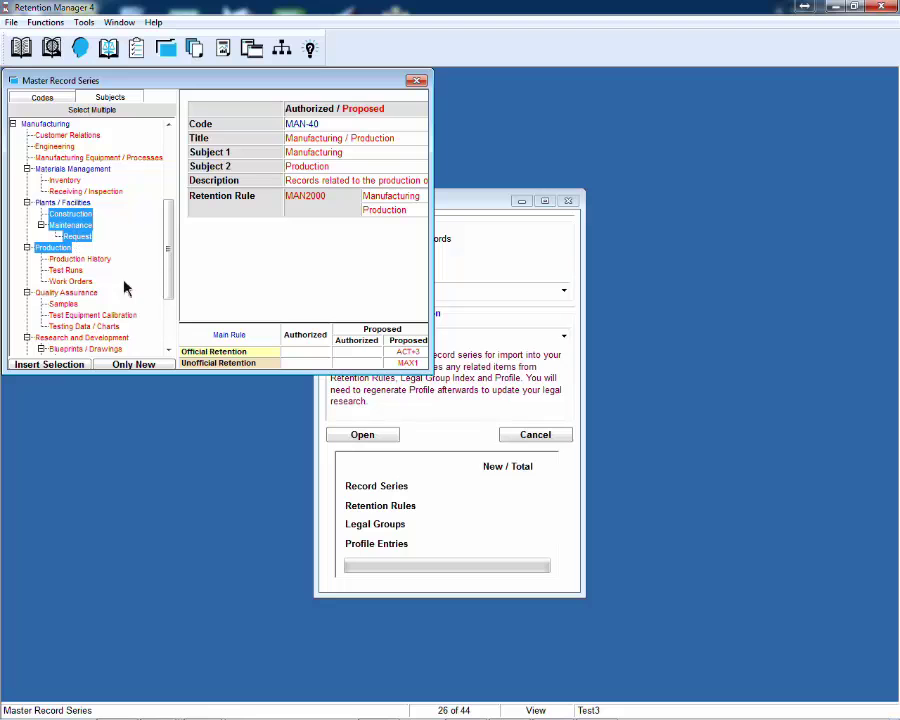
left_click(52, 367)
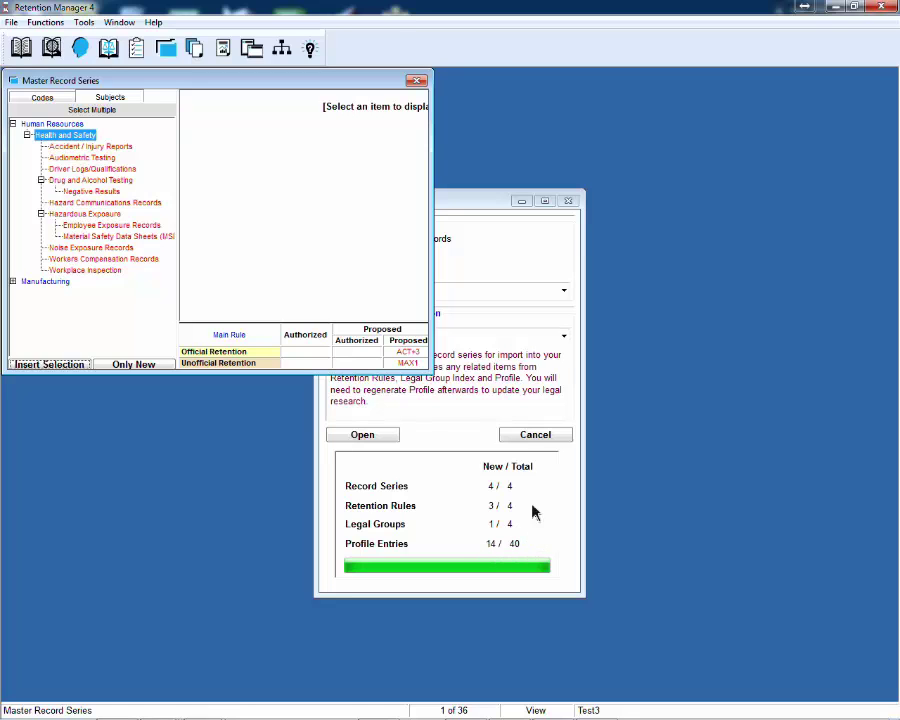
Open the General Business Records template with Standard Record Series as the starting function
left_click(418, 82)
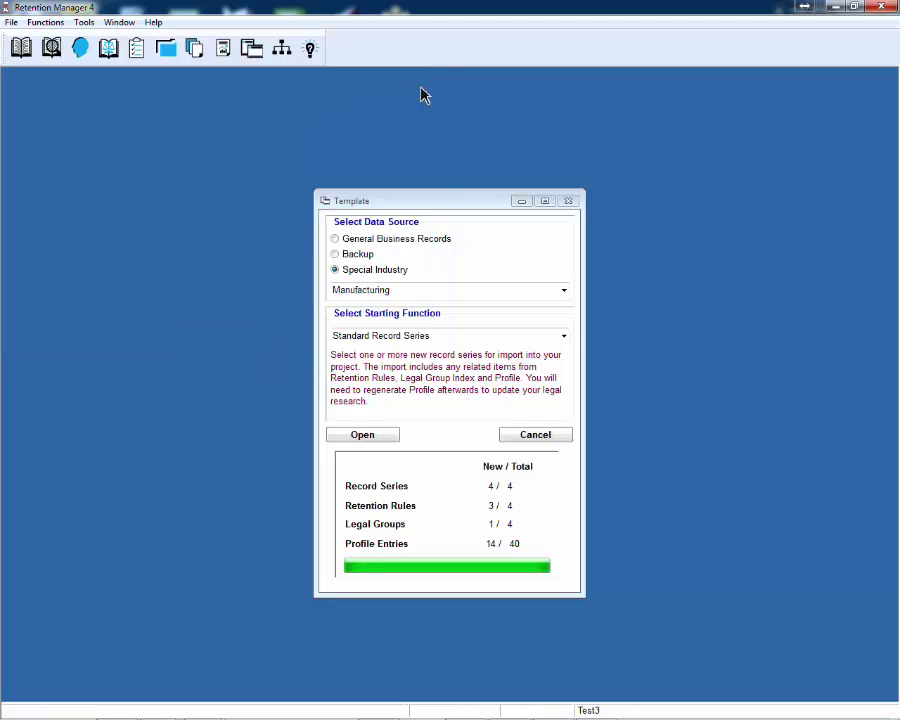
left_click(336, 240)
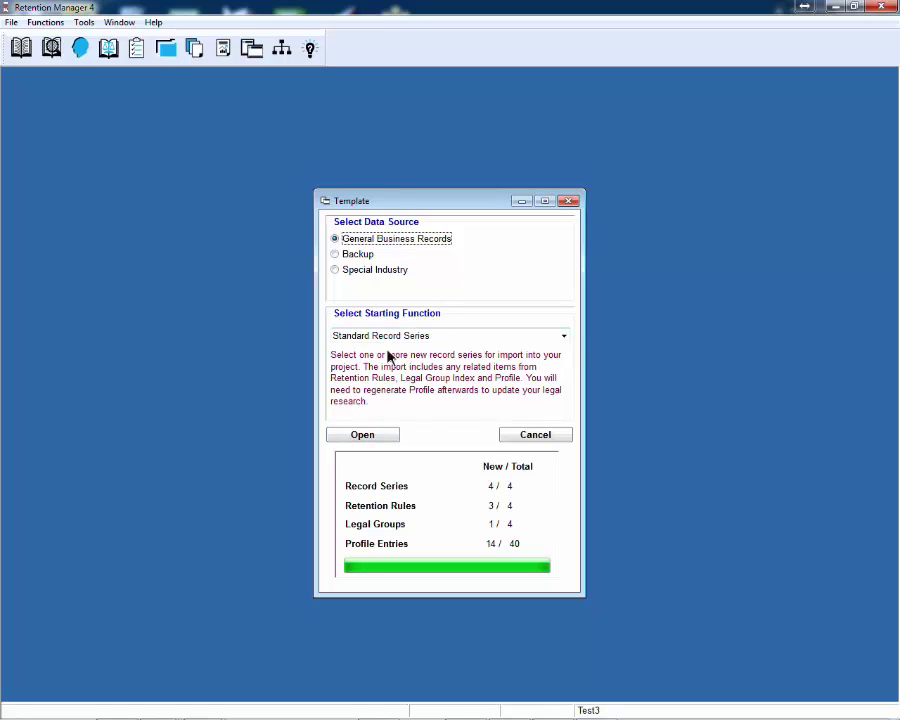
left_click(566, 338)
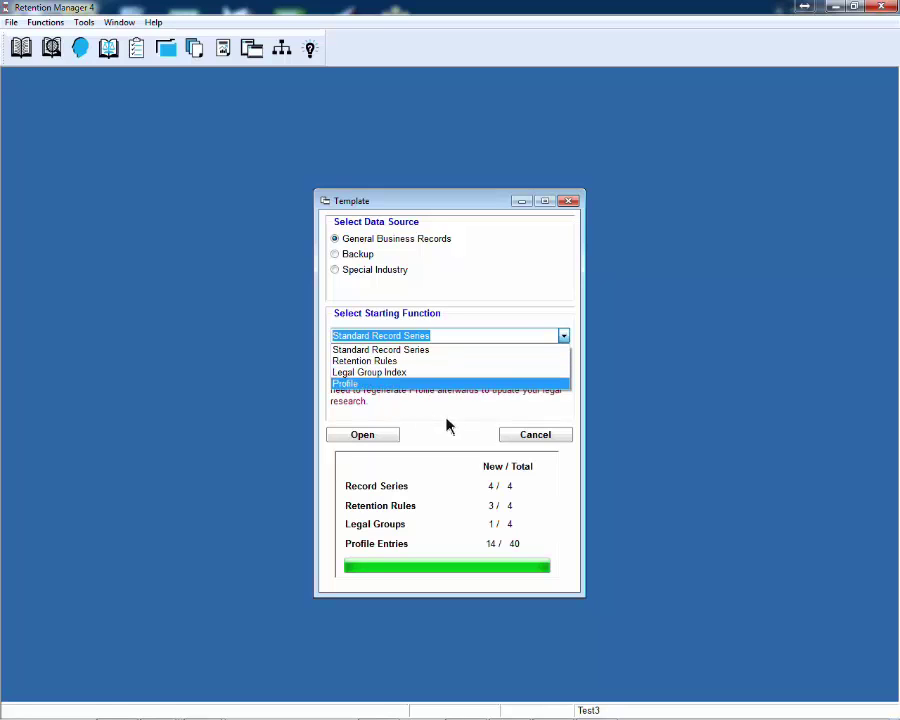
left_click(379, 350)
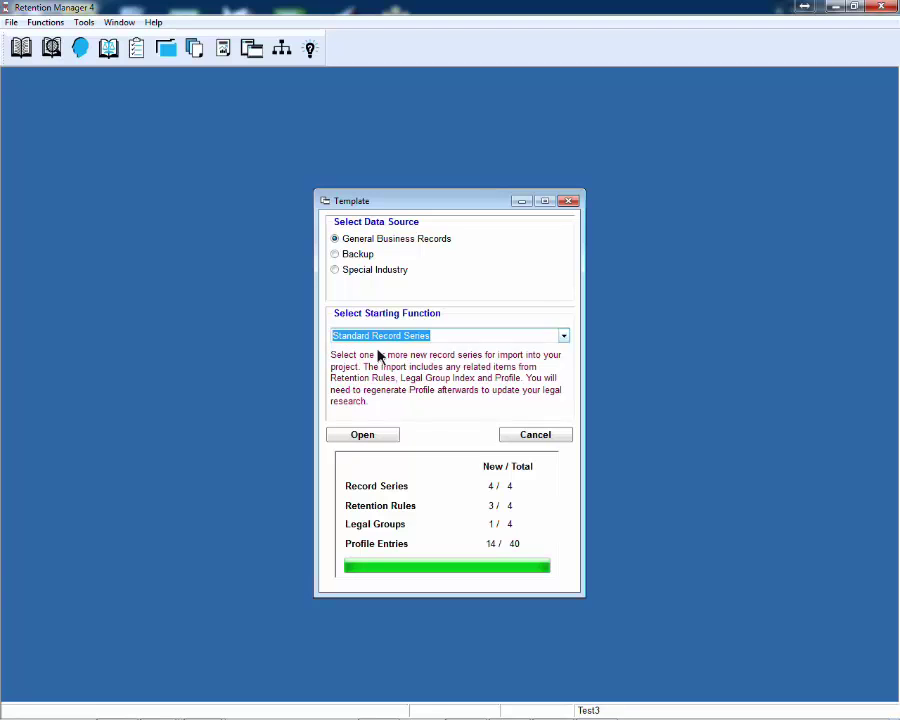
left_click(364, 437)
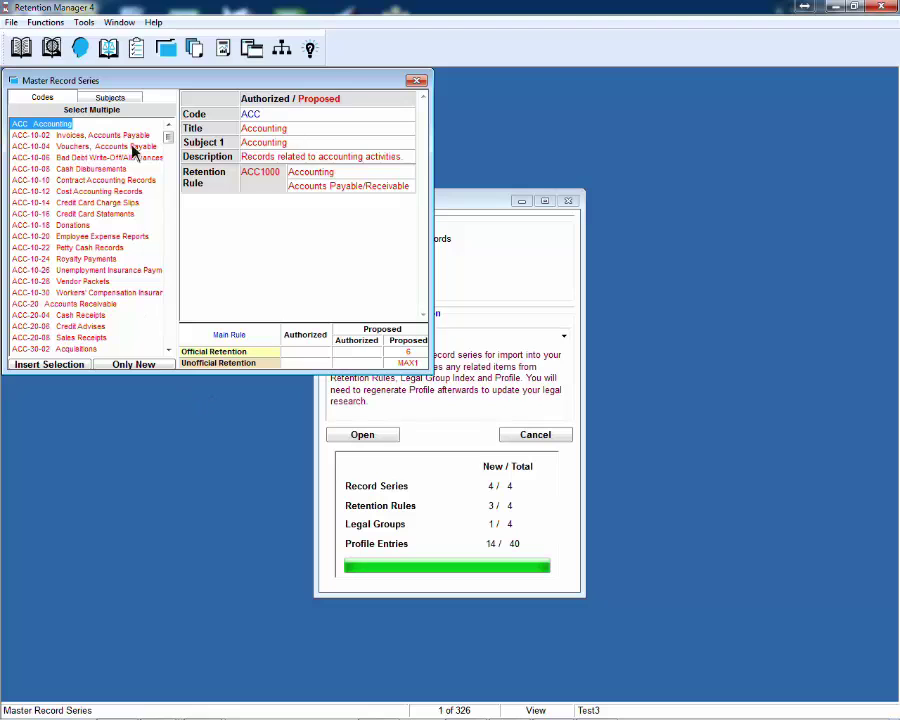
Insert the General Ledger record series from the Subjects list into the project
left_click(107, 99)
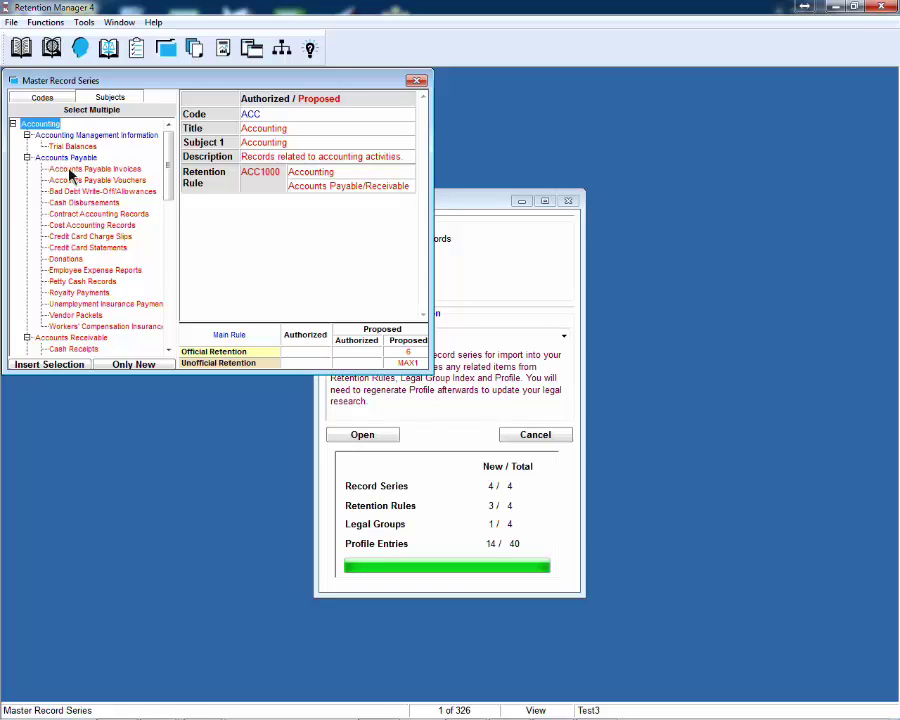
left_click(169, 350)
left_click(169, 350)
left_click(72, 216)
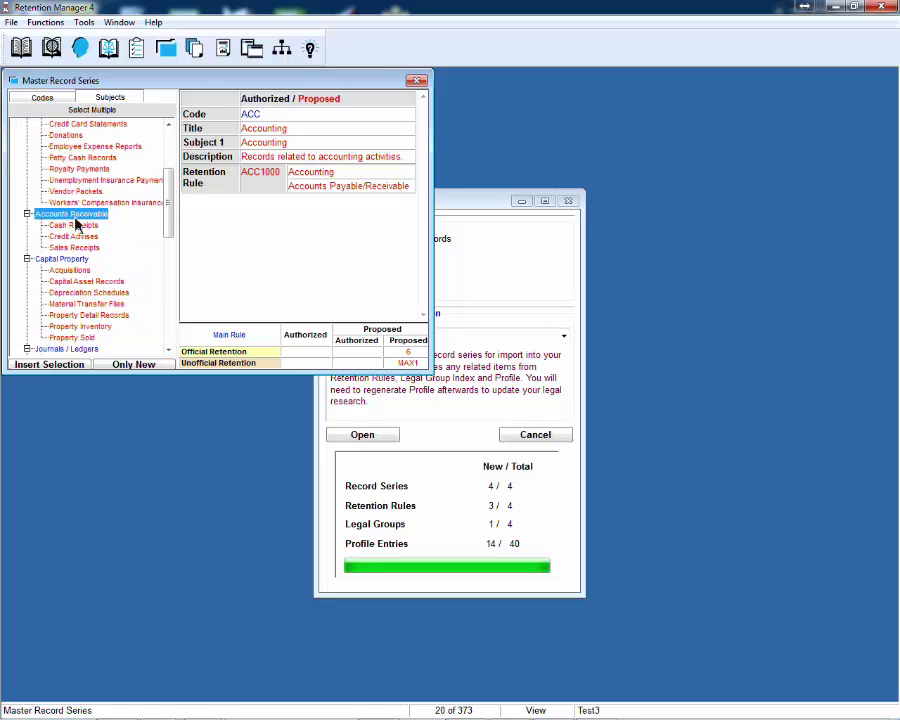
left_click(100, 304)
left_click(171, 342)
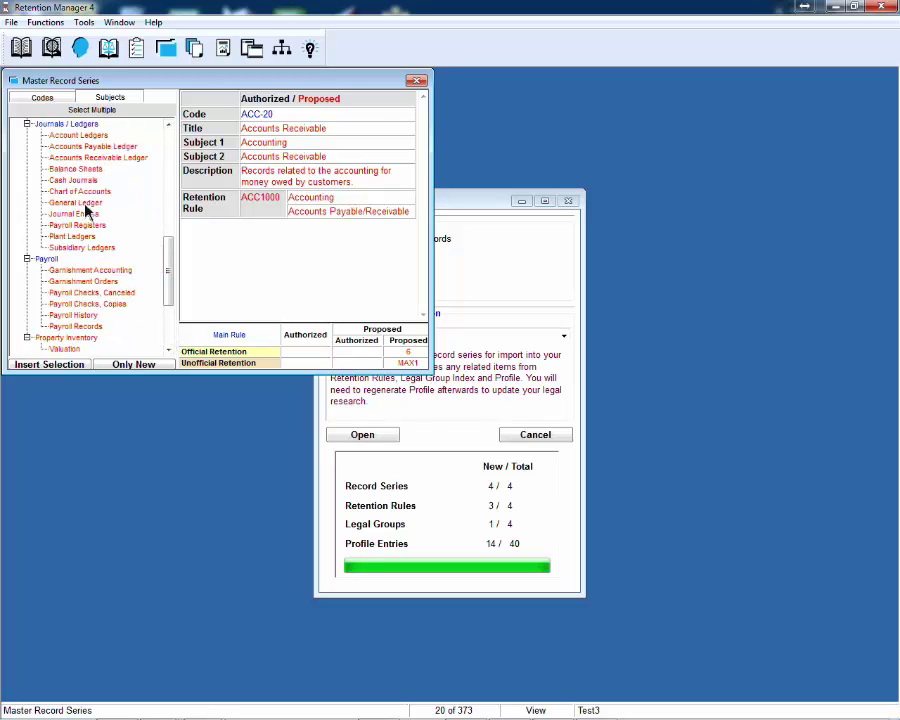
left_click(90, 203)
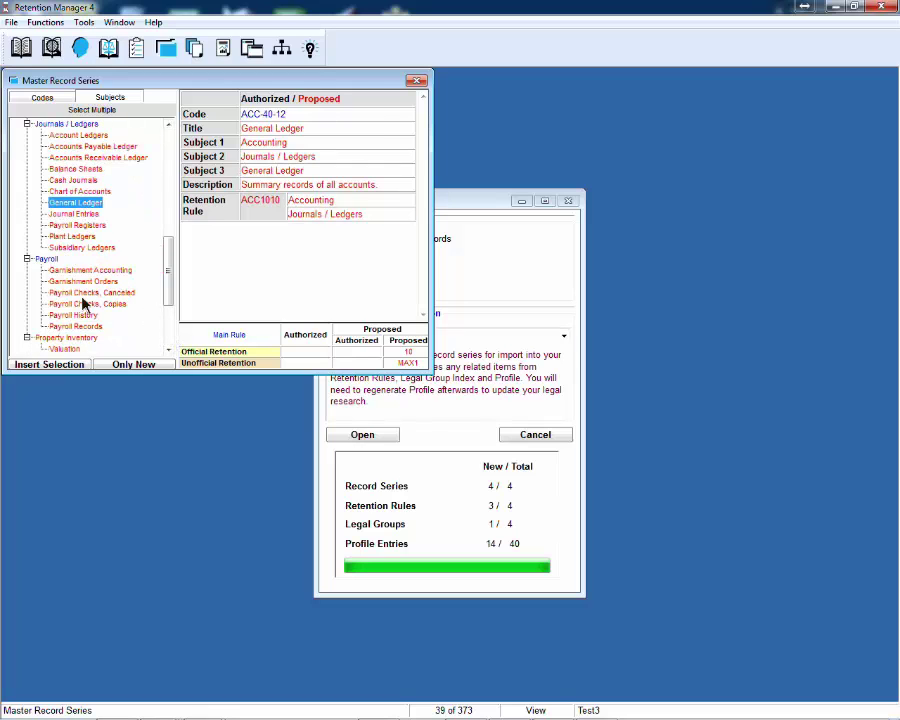
left_click(66, 367)
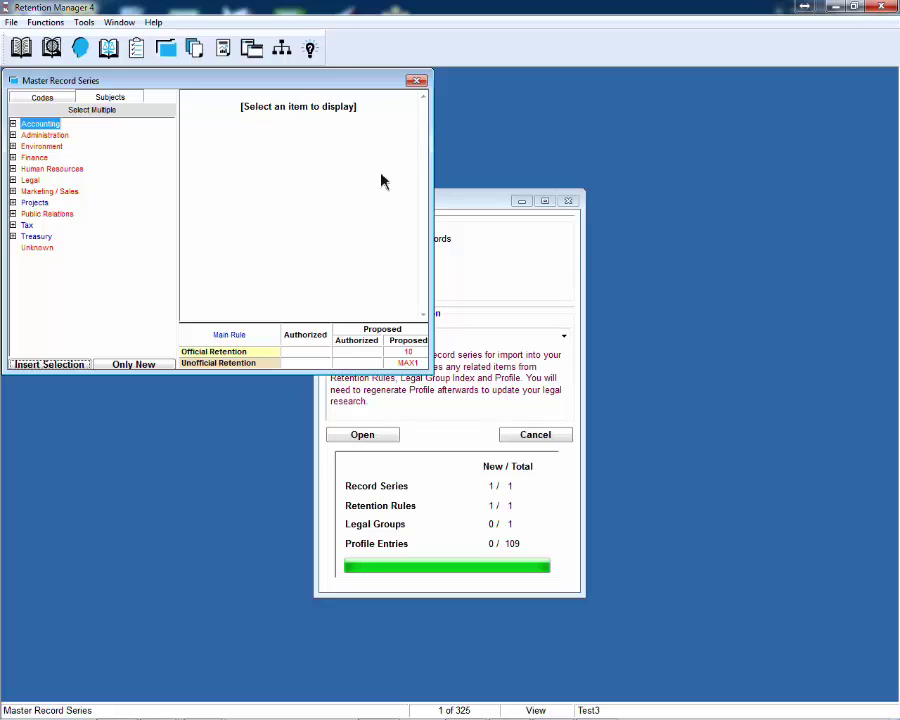
Close the Master Record Series and Template windows and confirm regenerating the Profile
left_click(416, 83)
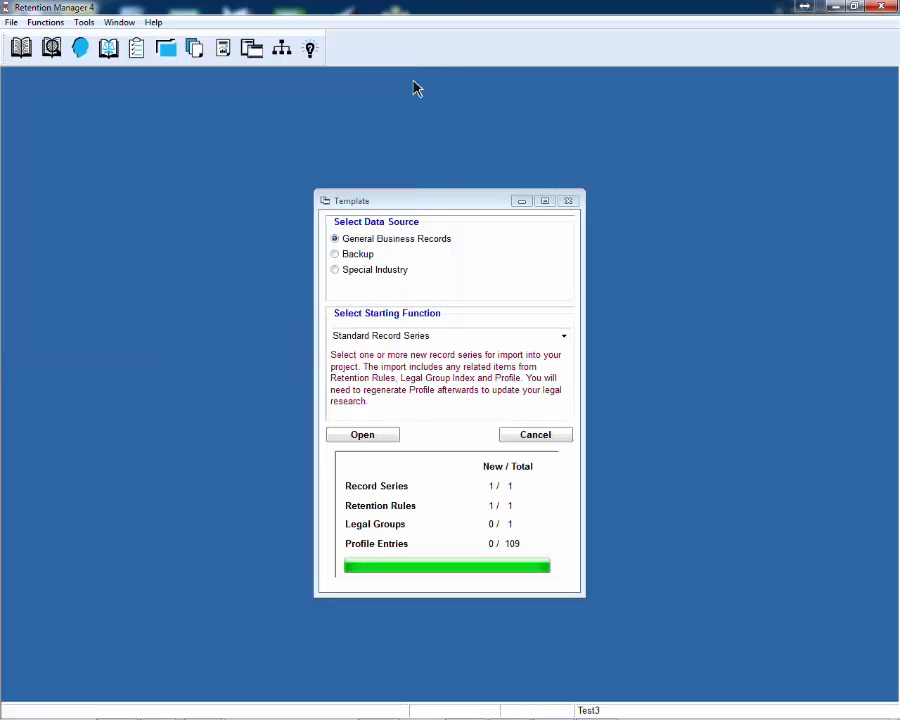
left_click(568, 202)
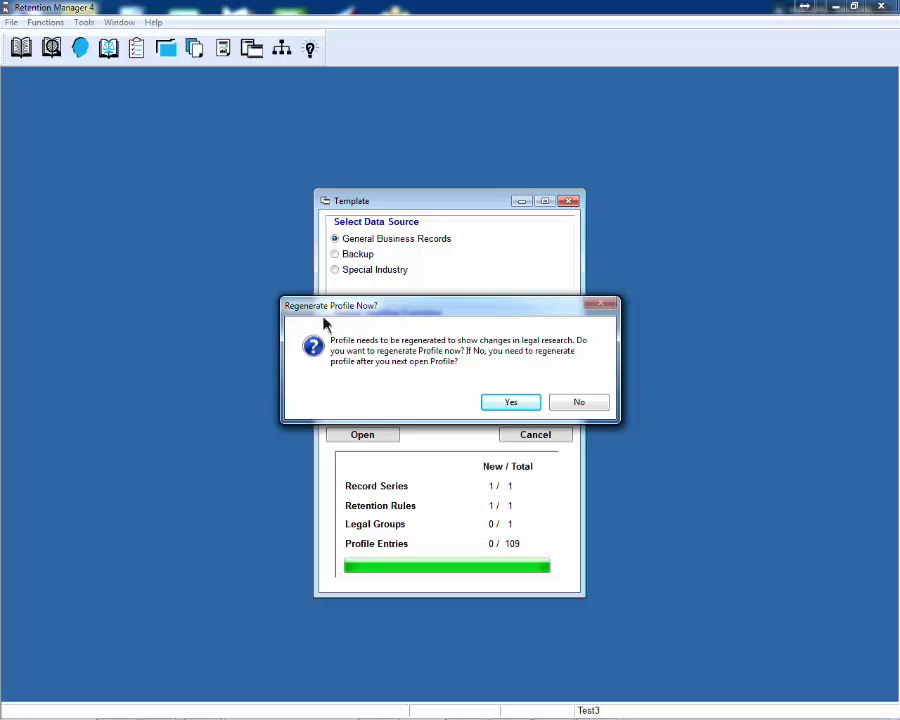
left_click(520, 405)
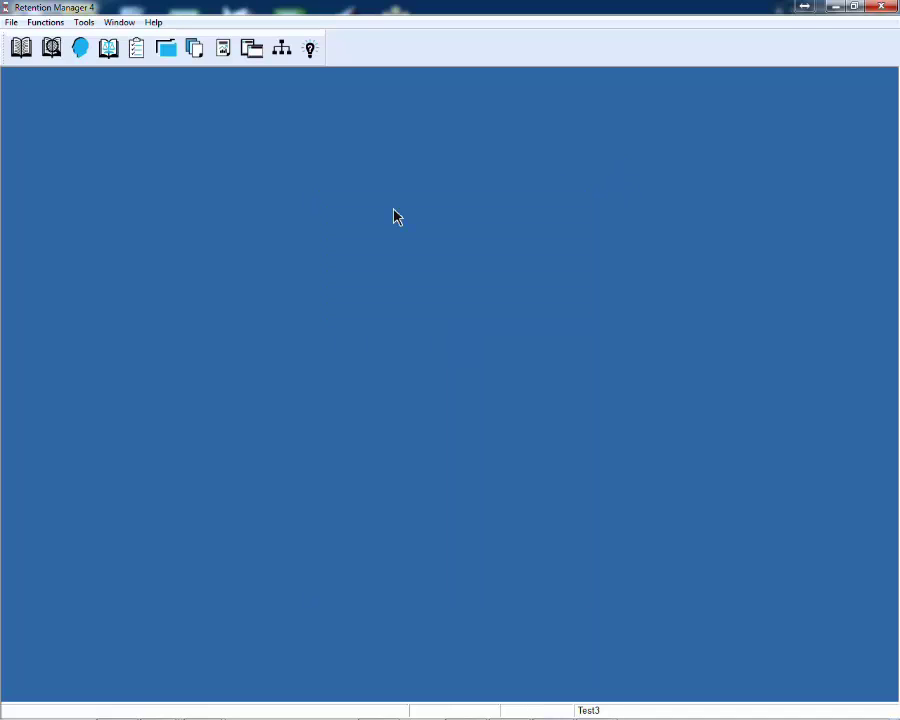
Review the ACC-40-12 General Ledger and MAN-30 Construction record series, then close the window
left_click(169, 55)
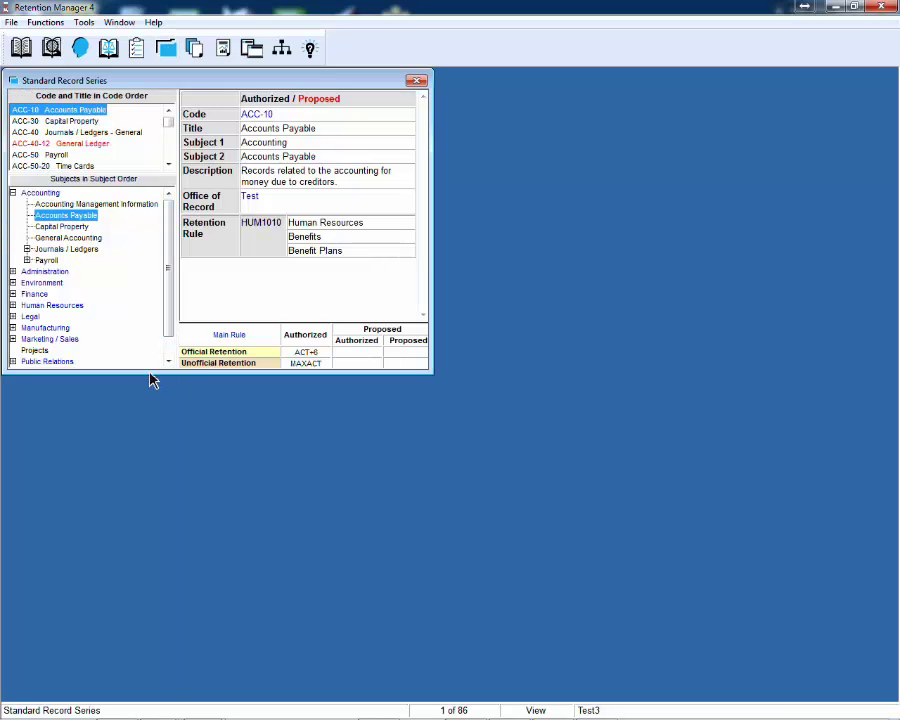
left_click_drag(151, 372, 143, 462)
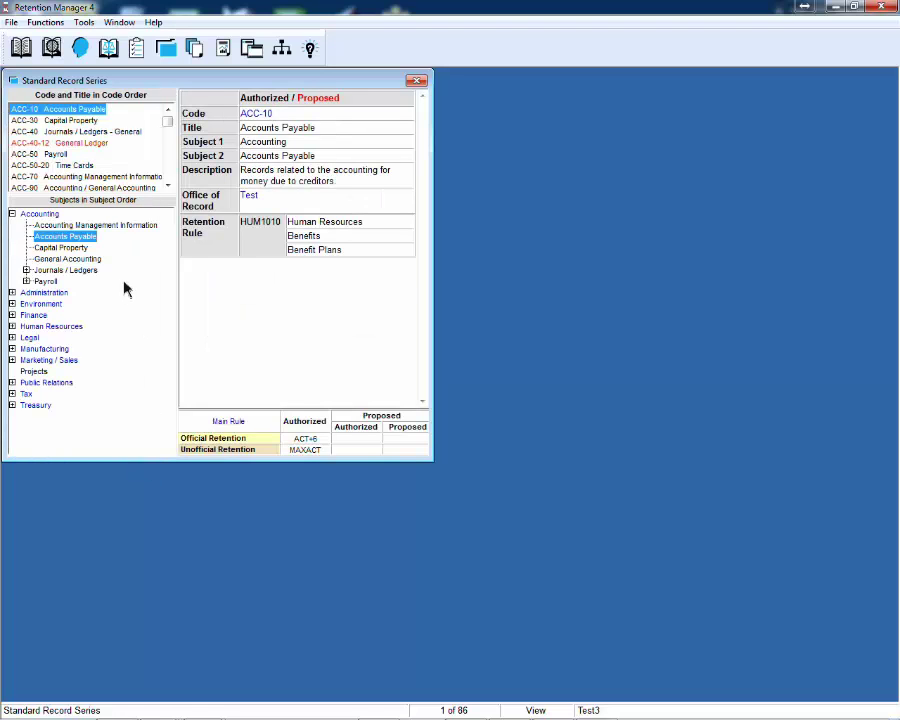
left_click(74, 145)
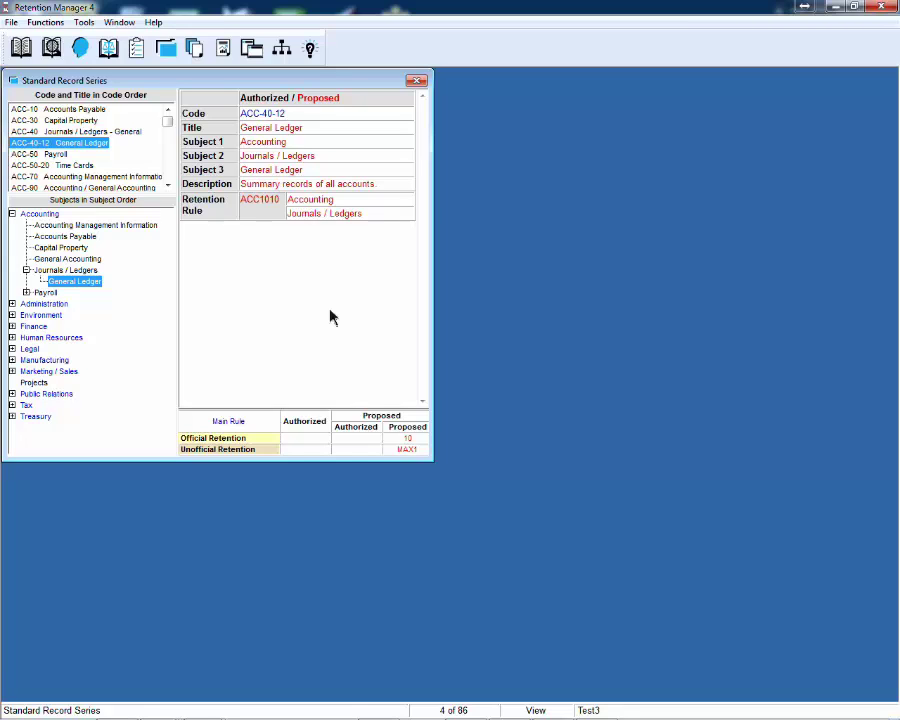
left_click(13, 361)
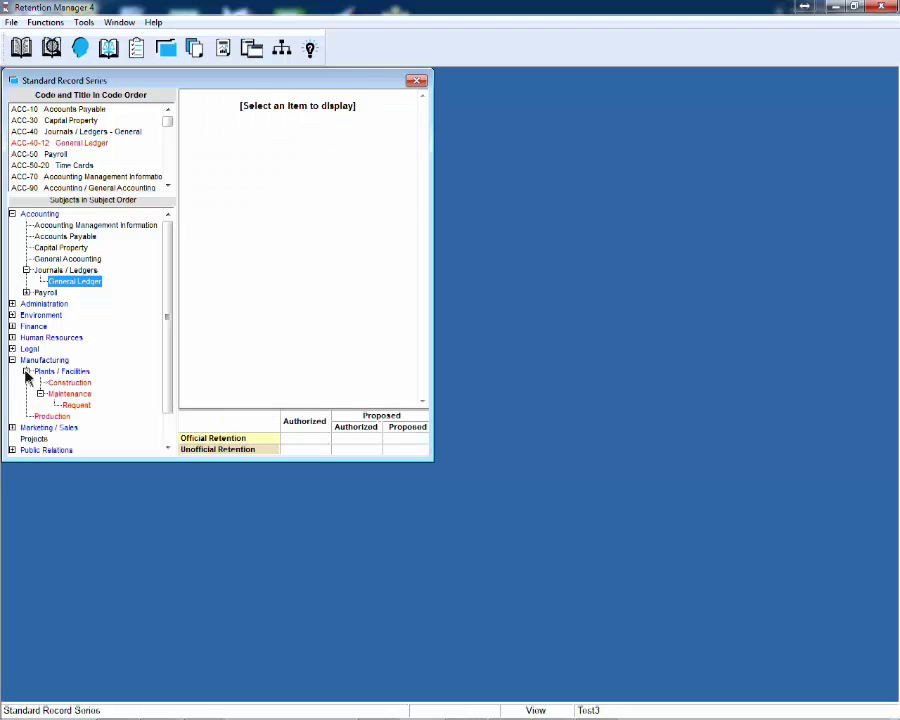
left_click(62, 384)
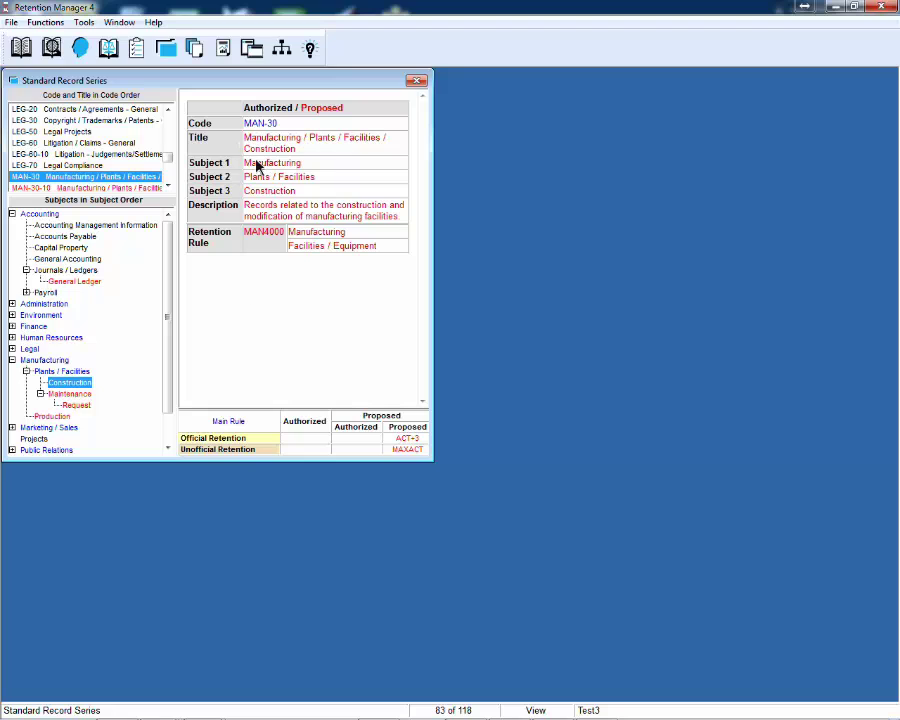
left_click(417, 82)
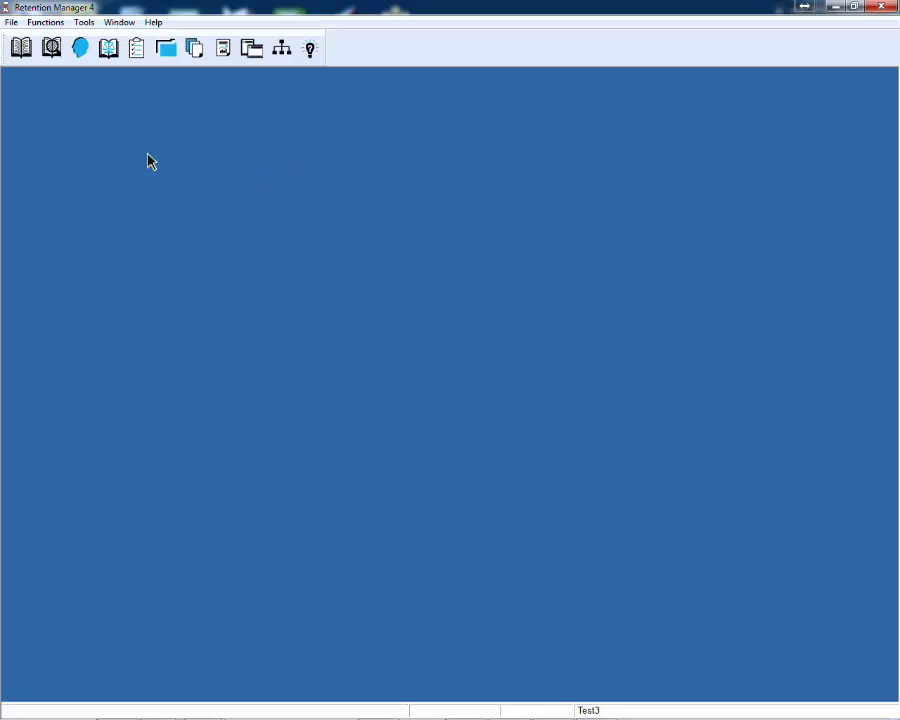
Open Page 1 of the Profile and list the banking subjects from All Industries
left_click(80, 48)
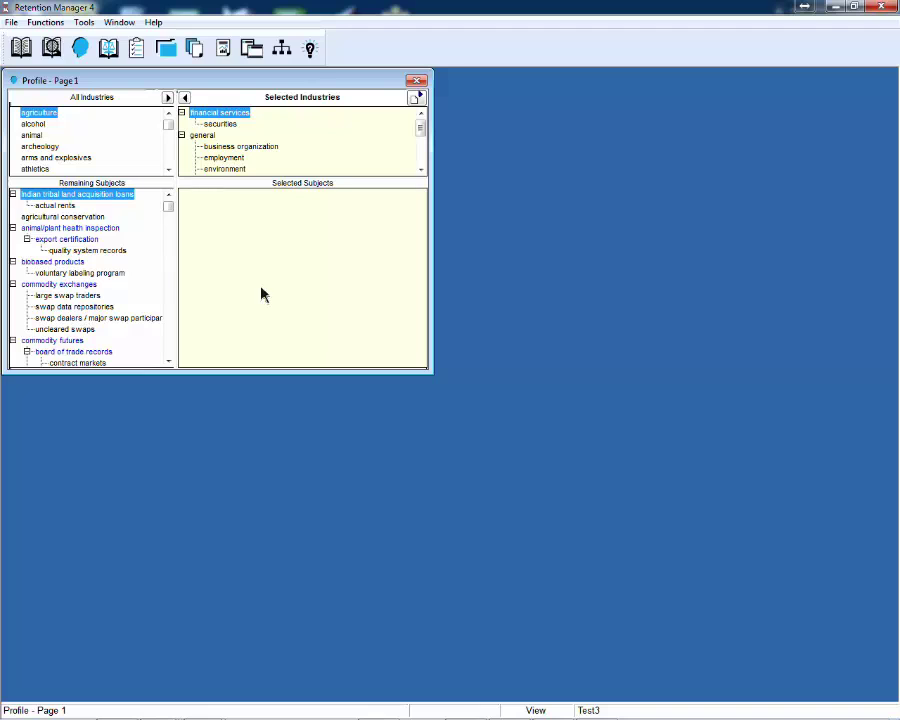
left_click(170, 160)
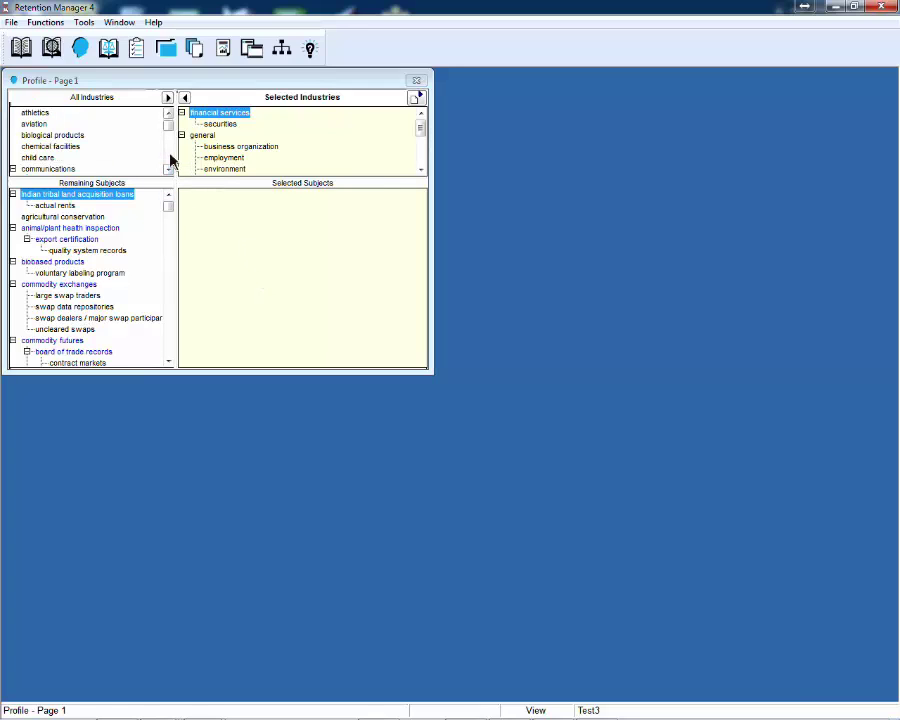
left_click(170, 160)
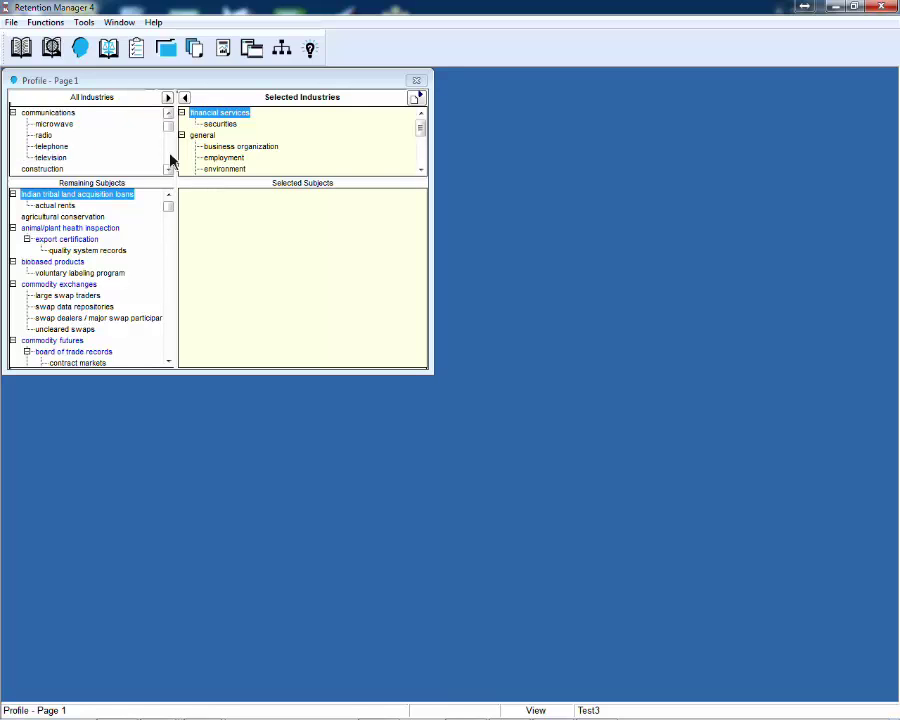
left_click(170, 160)
left_click(170, 160)
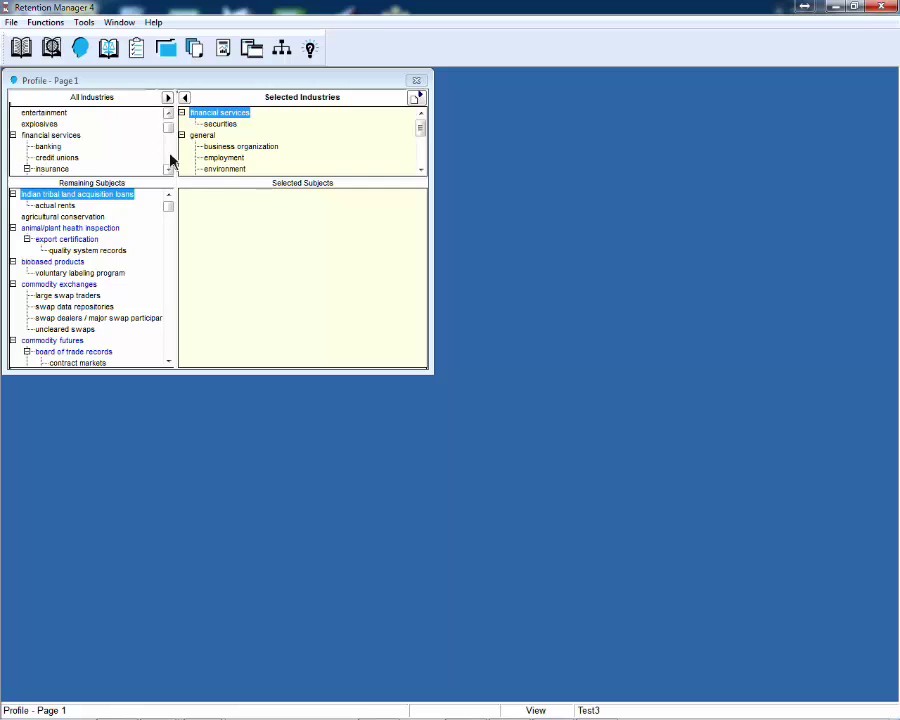
left_click(43, 149)
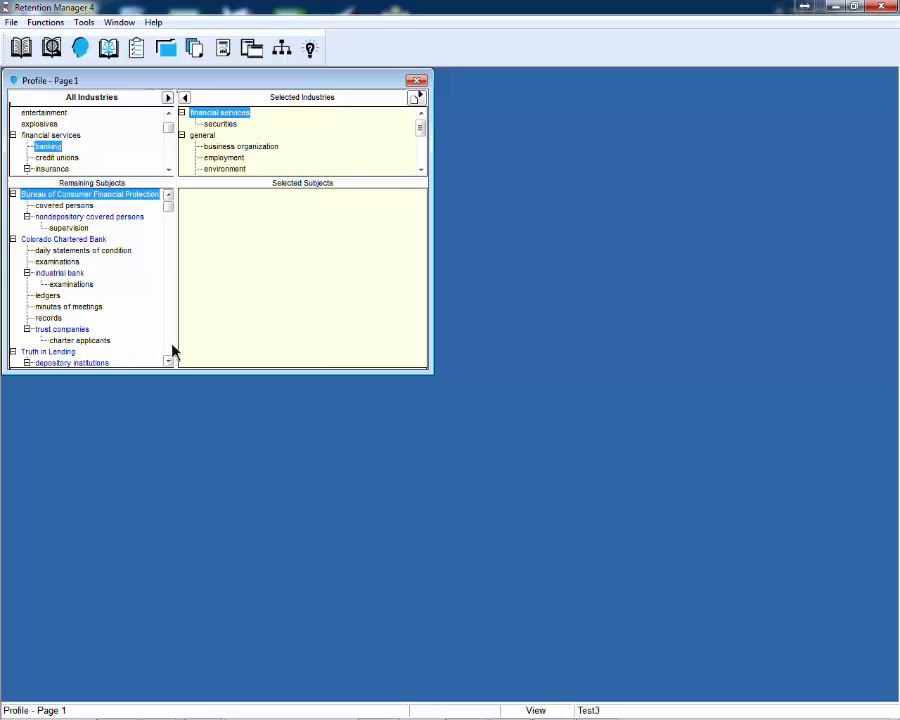
Select bank, national subjects from community reinvestment through lending limits in Remaining Subjects
scroll(172, 350, "down", 5)
scroll(172, 350, "down", 5)
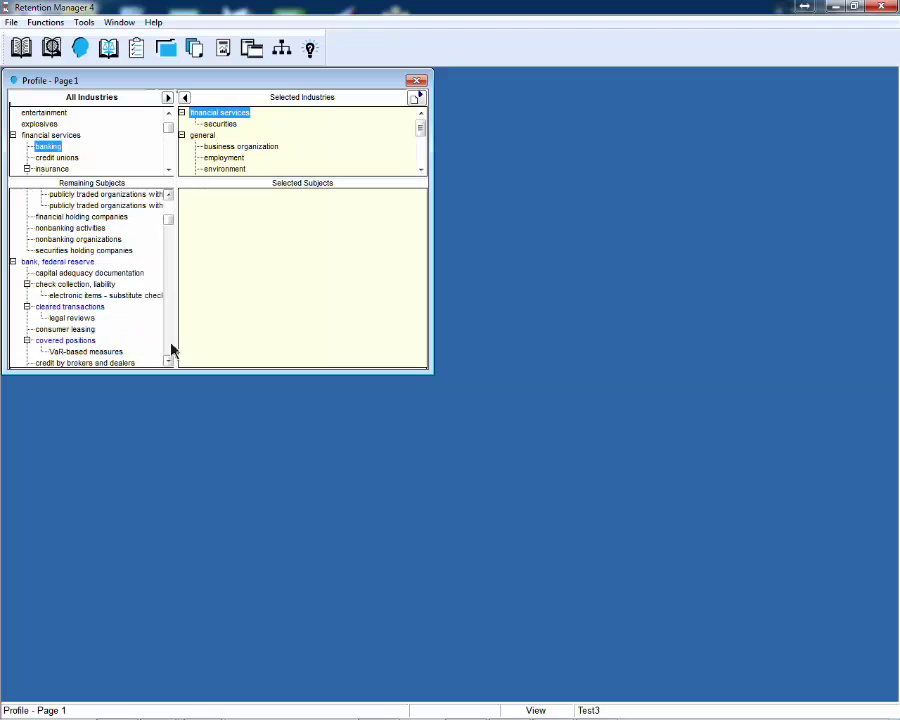
scroll(172, 350, "down", 5)
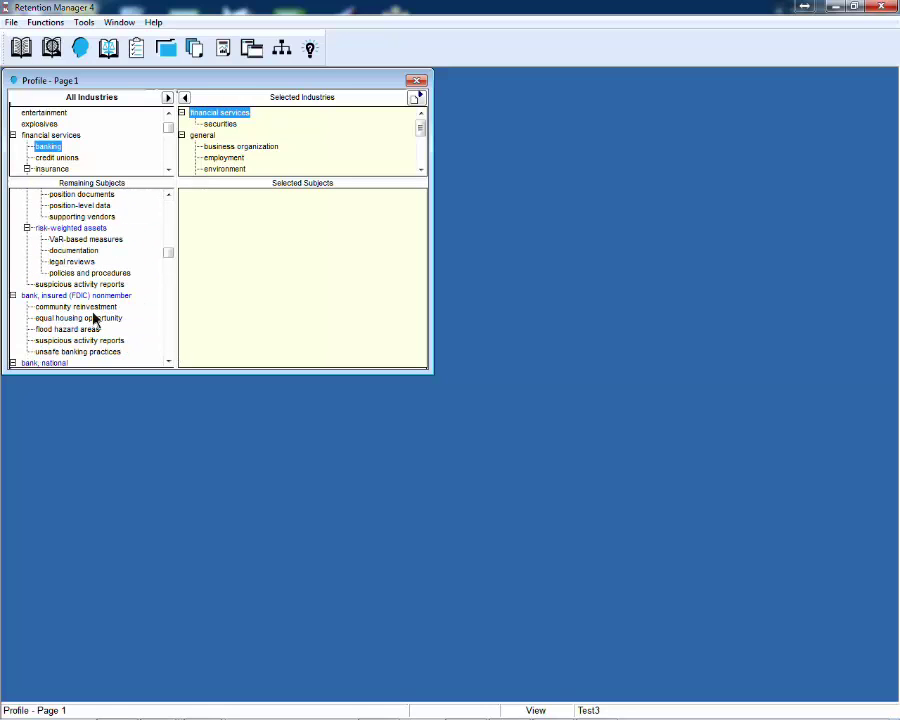
scroll(170, 363, "down", 3)
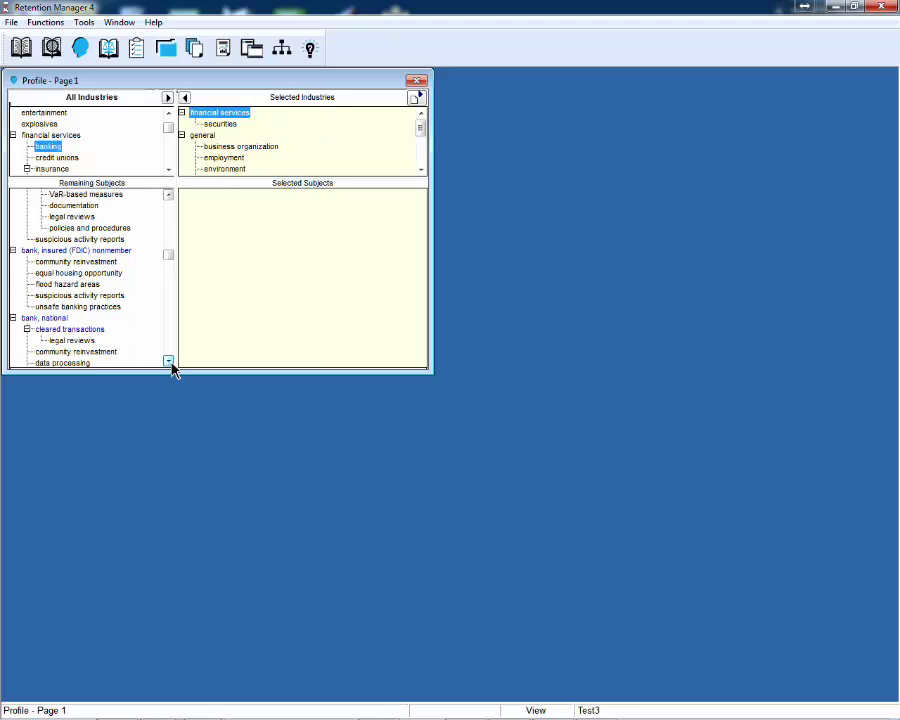
left_click(50, 295)
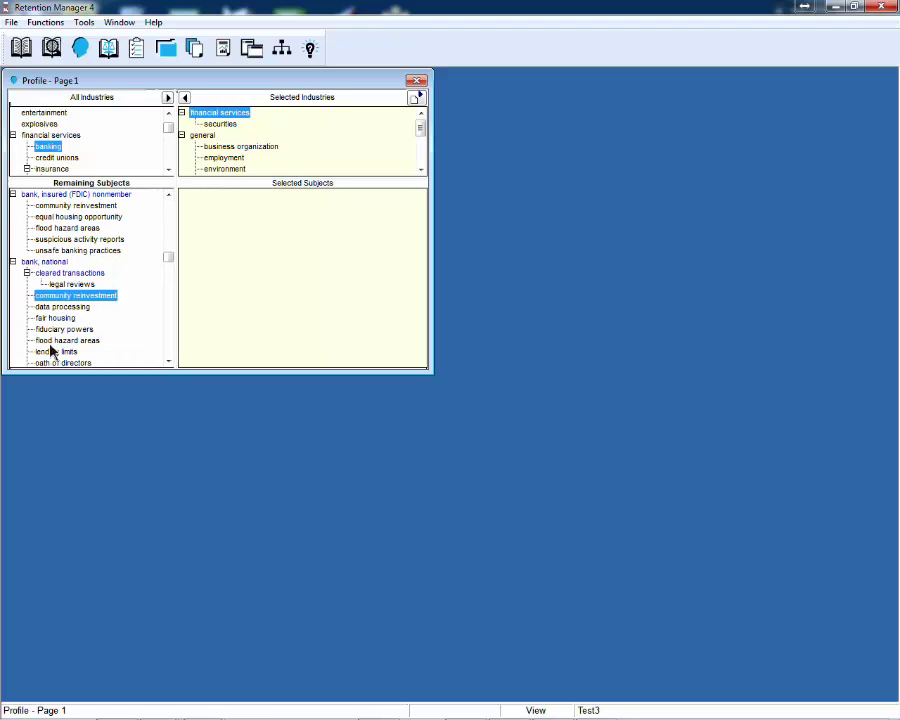
left_click(53, 354, "shift")
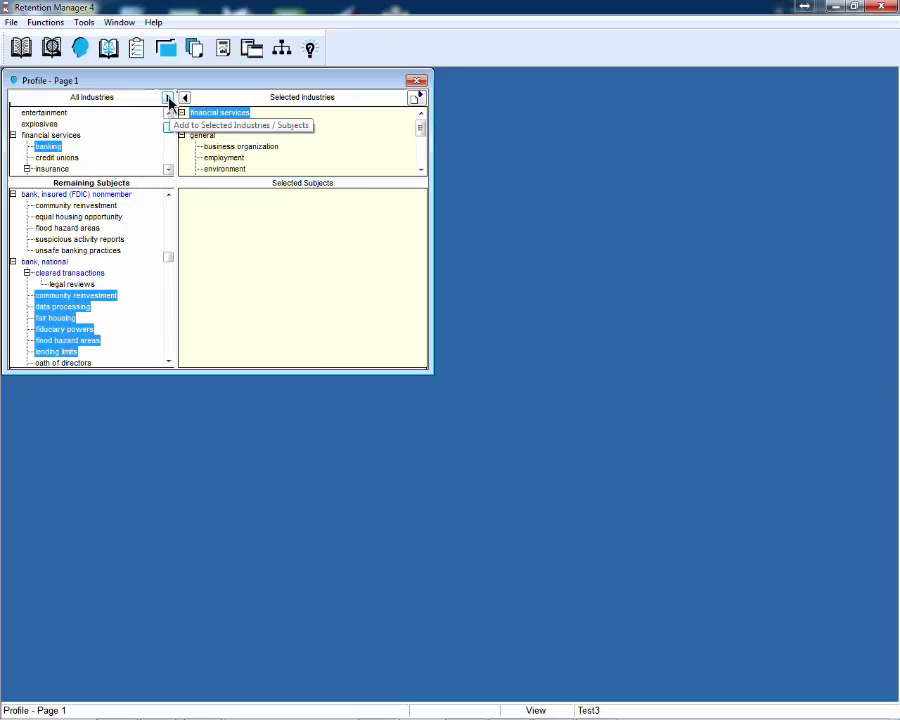
Move community reinvestment through lending limits into Selected Subjects, then return fair housing to Remaining Subjects
right_click(111, 318)
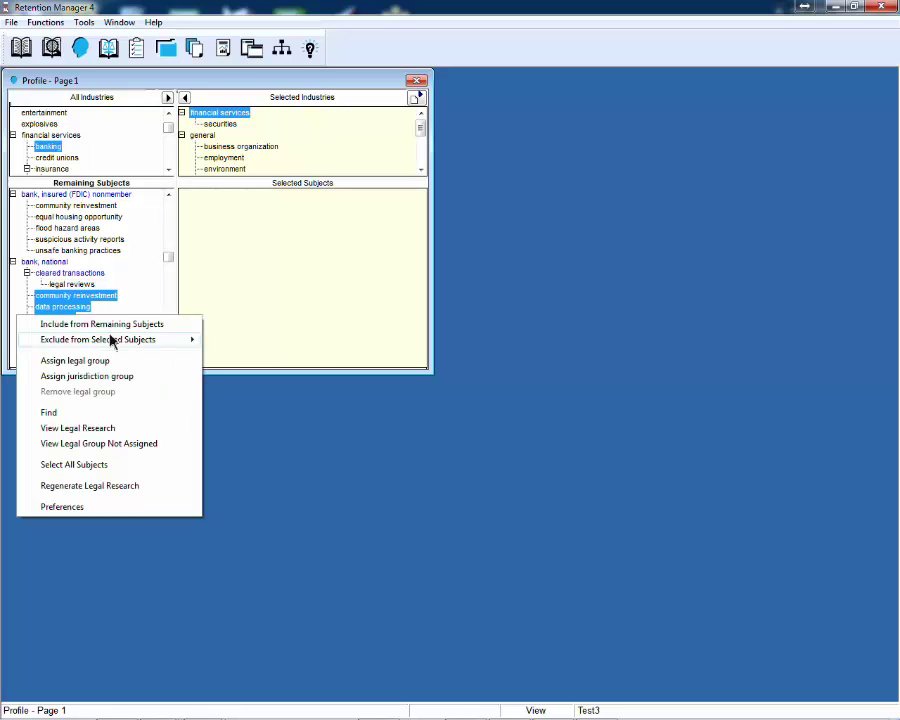
left_click(55, 307)
left_click_drag(55, 307, 276, 294)
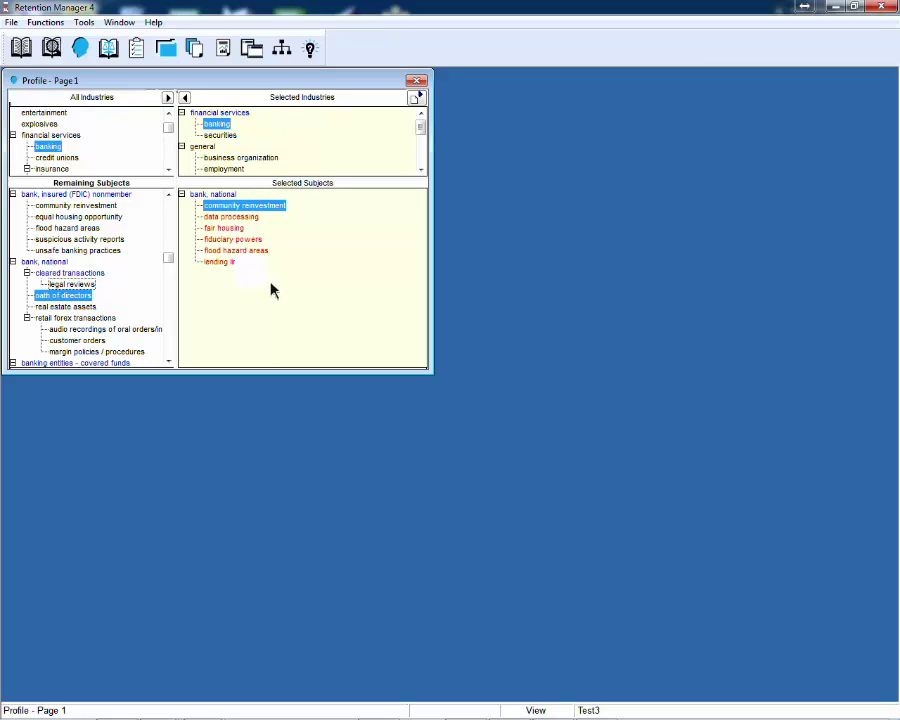
left_click(222, 228)
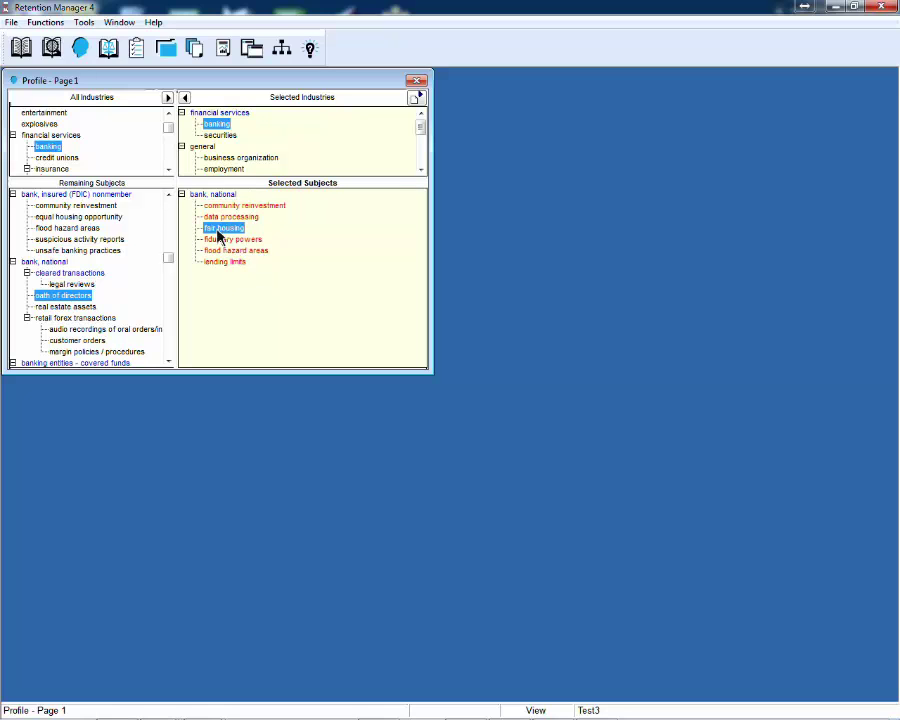
left_click_drag(218, 236, 100, 246)
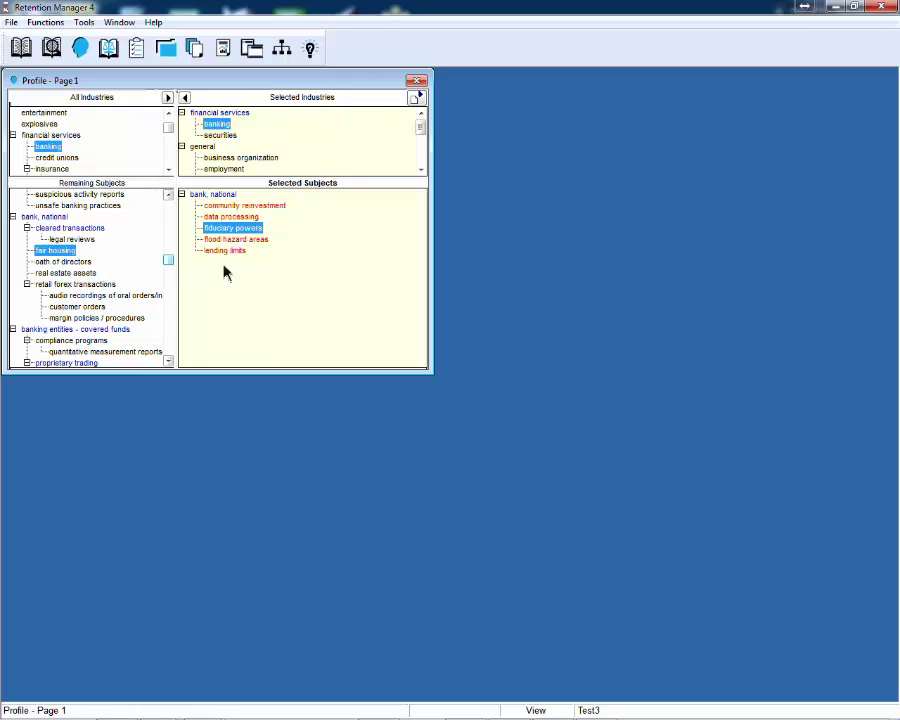
Close the Profile and confirm Save Changes and Regenerate Profile
left_click(417, 81)
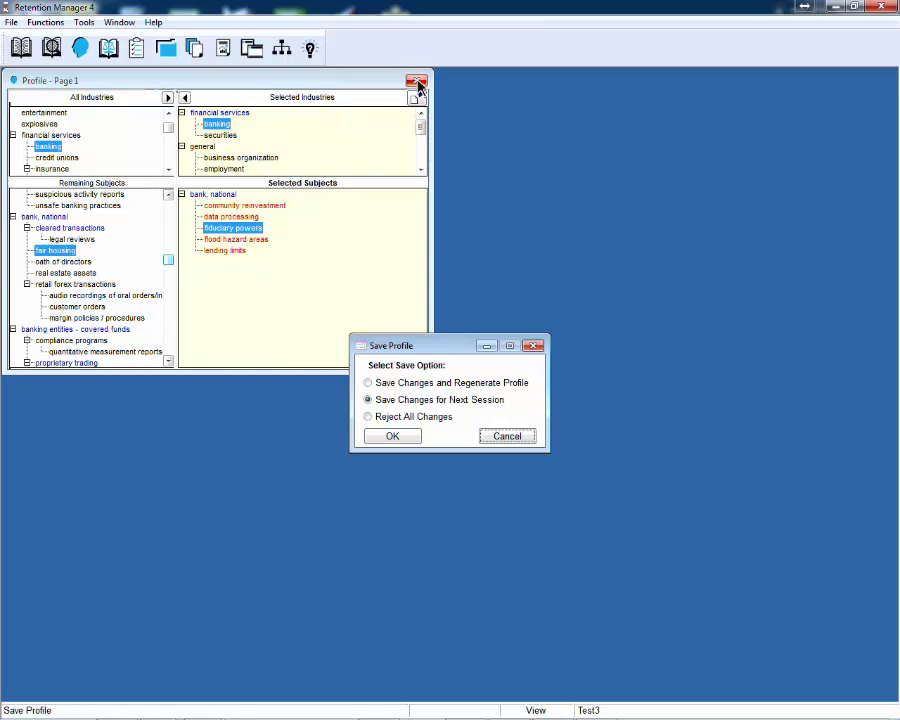
left_click(395, 388)
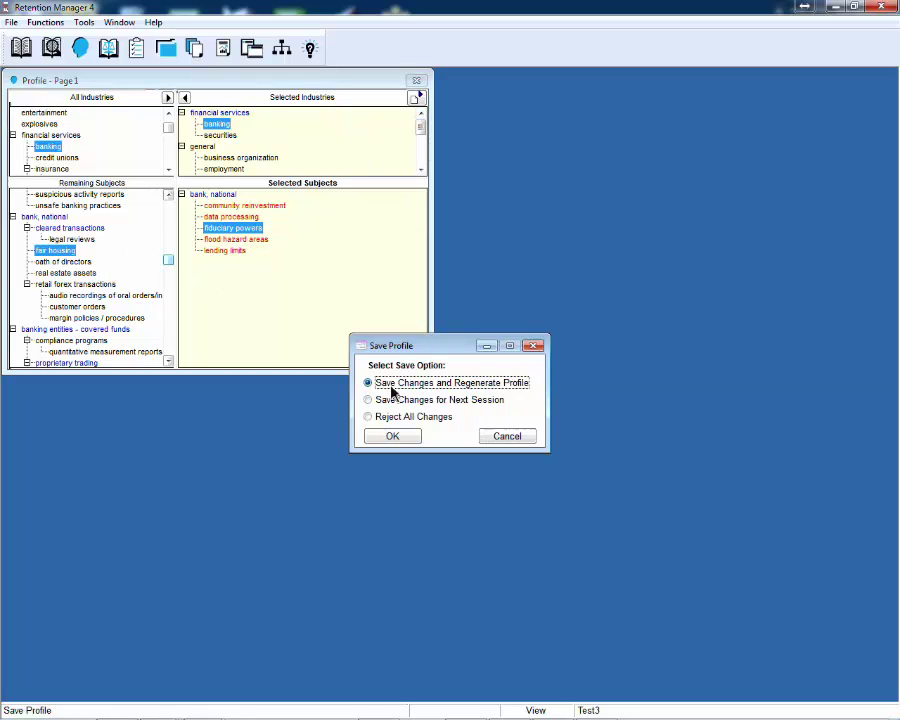
left_click(392, 438)
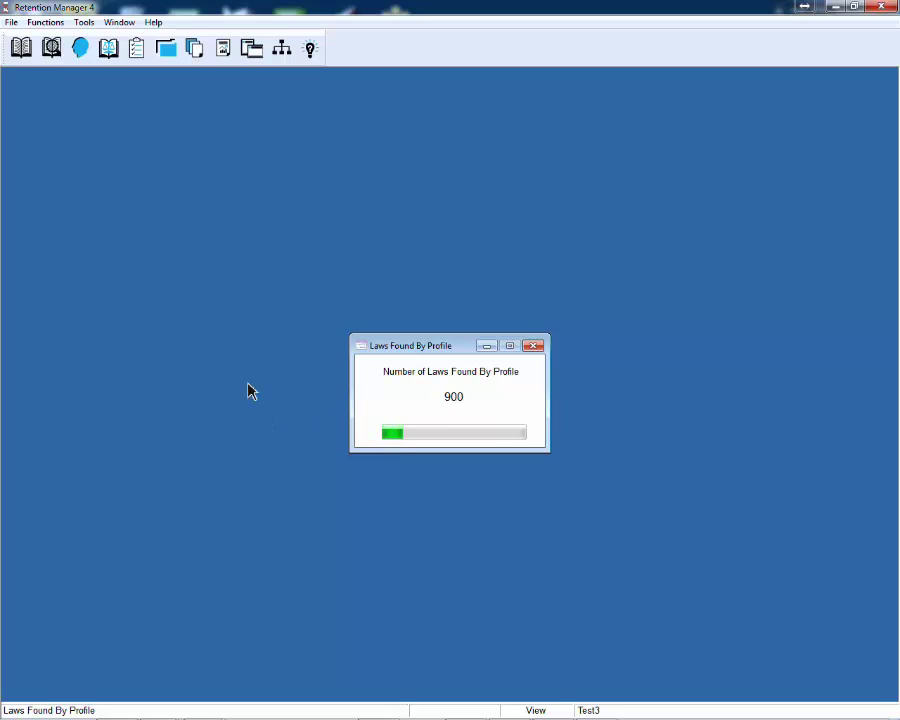